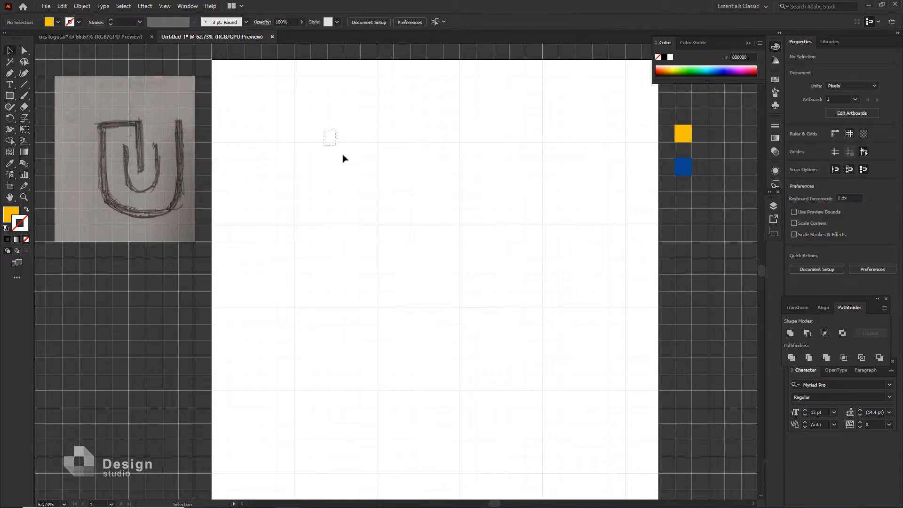
Apply the default white fill and black stroke to the horizontal line near the artboard's upper edge.
{"action": "left_click", "coordinate": [430, 141]}
{"action": "left_click", "coordinate": [6, 228]}
{"action": "left_click", "coordinate": [412, 204]}
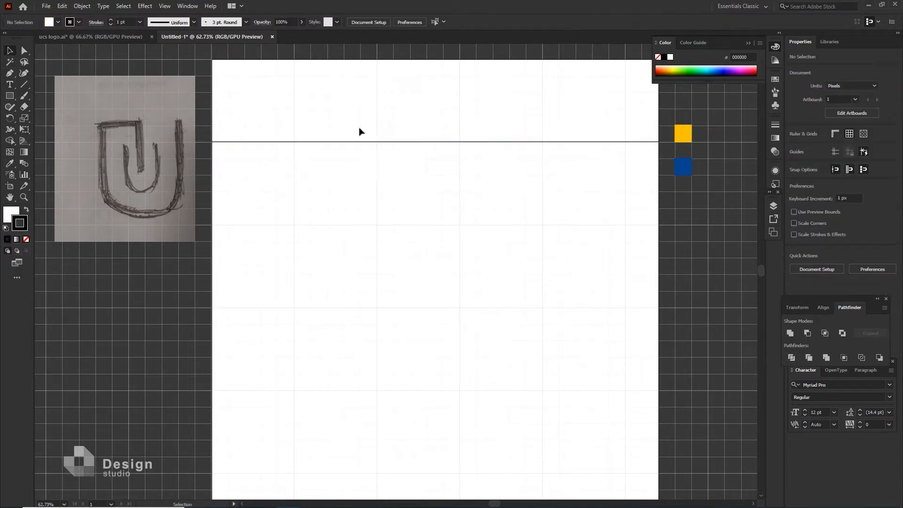
Try a 0.5 pt stroke weight on the horizontal line and restore it to 1 pt.
{"action": "left_click", "coordinate": [360, 141]}
{"action": "left_click", "coordinate": [140, 22]}
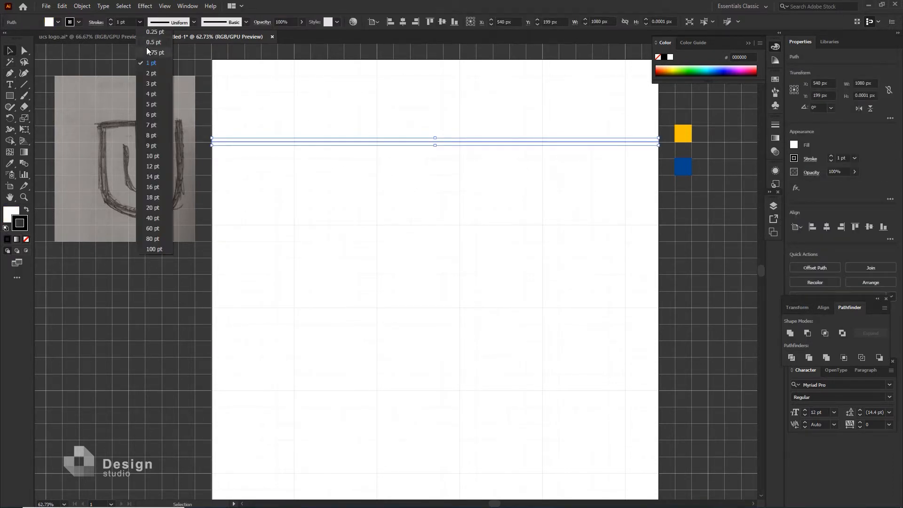
{"action": "left_click", "coordinate": [146, 45]}
{"action": "left_click", "coordinate": [218, 114]}
{"action": "left_click", "coordinate": [260, 142]}
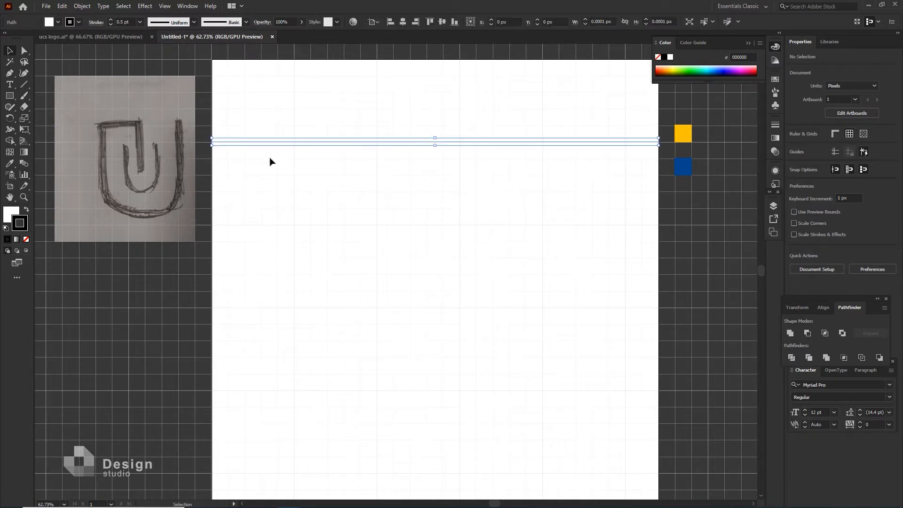
{"action": "left_click", "coordinate": [139, 22]}
{"action": "left_click", "coordinate": [148, 66]}
{"action": "left_click", "coordinate": [353, 194]}
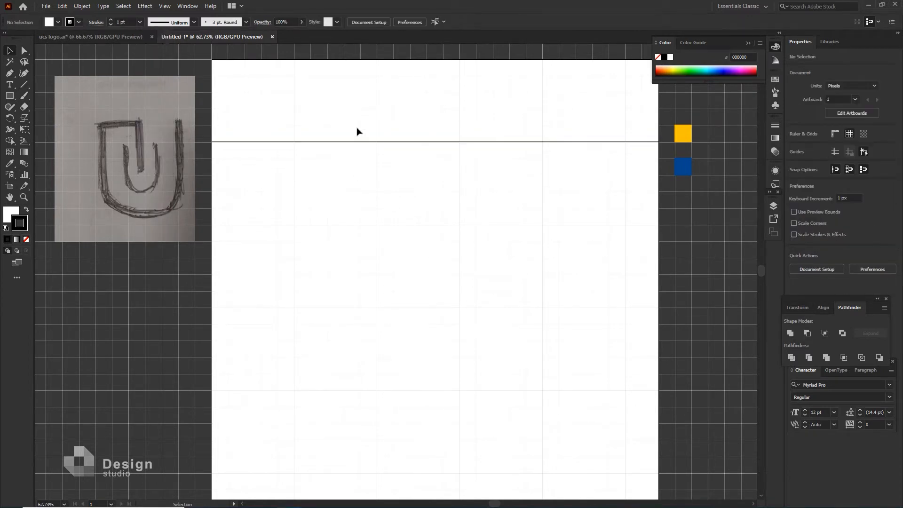
Duplicate the horizontal line about 41.5 px downward and repeat the copy until there are twelve evenly spaced lines.
{"action": "left_click", "coordinate": [394, 142]}
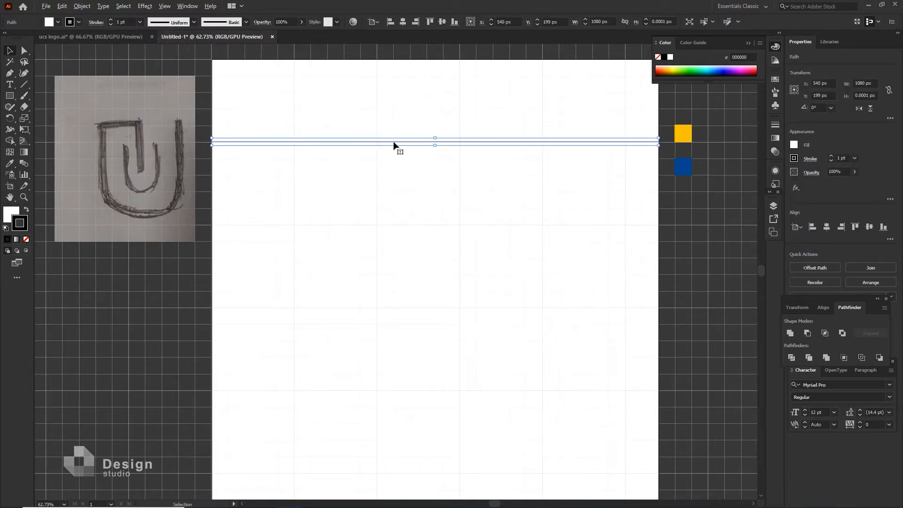
{"action": "left_click_drag", "start_coordinate": [394, 145], "coordinate": [395, 163]}
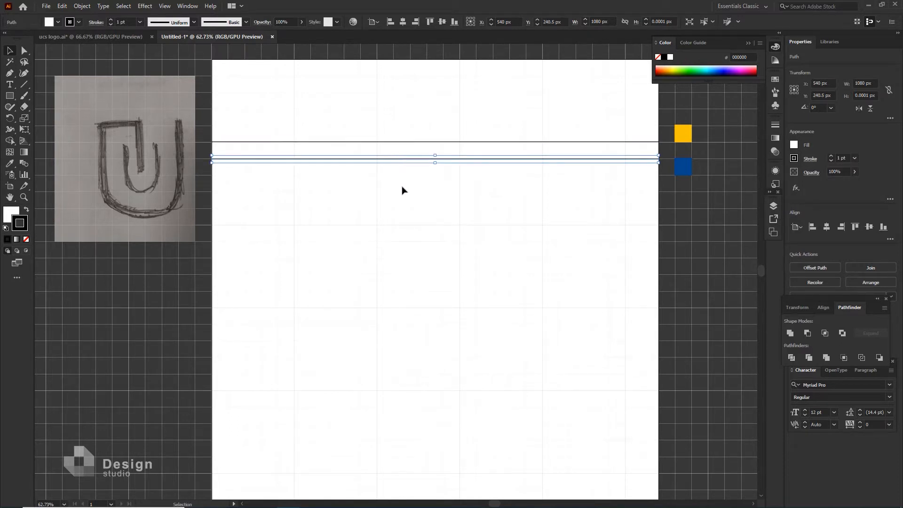
{"action": "key", "text": "ctrl+d"}
{"action": "key", "text": "ctrl+d"}
{"action": "key", "text": "ctrl+d"}
{"action": "key", "text": "ctrl+d"}
{"action": "key", "text": "ctrl+d"}
{"action": "key", "text": "ctrl+d"}
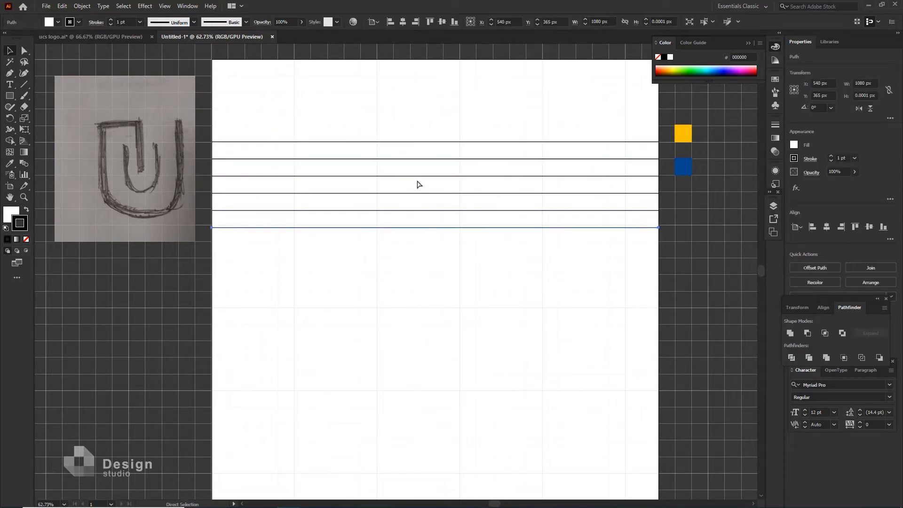
{"action": "key", "text": "ctrl+d"}
{"action": "key", "text": "ctrl+d"}
{"action": "key", "text": "ctrl+d"}
{"action": "key", "text": "ctrl+d"}
{"action": "key", "text": "v"}
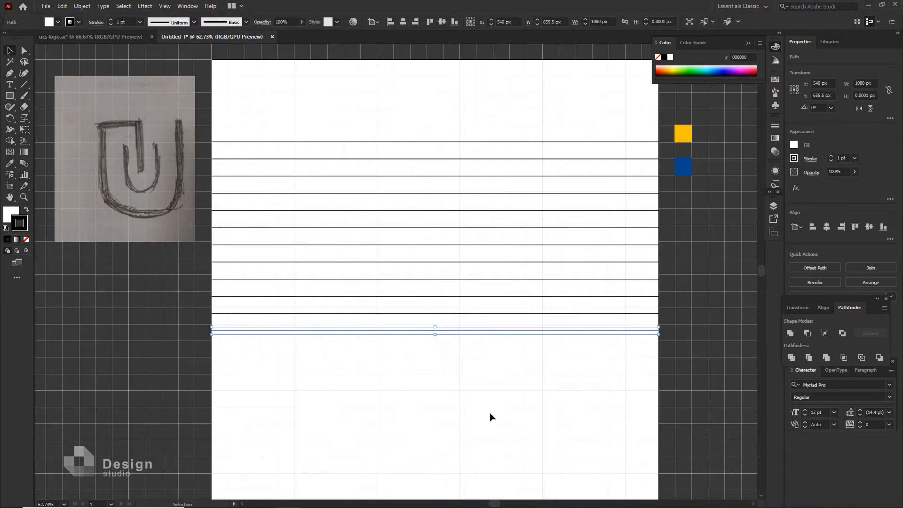
{"action": "left_click", "coordinate": [490, 416]}
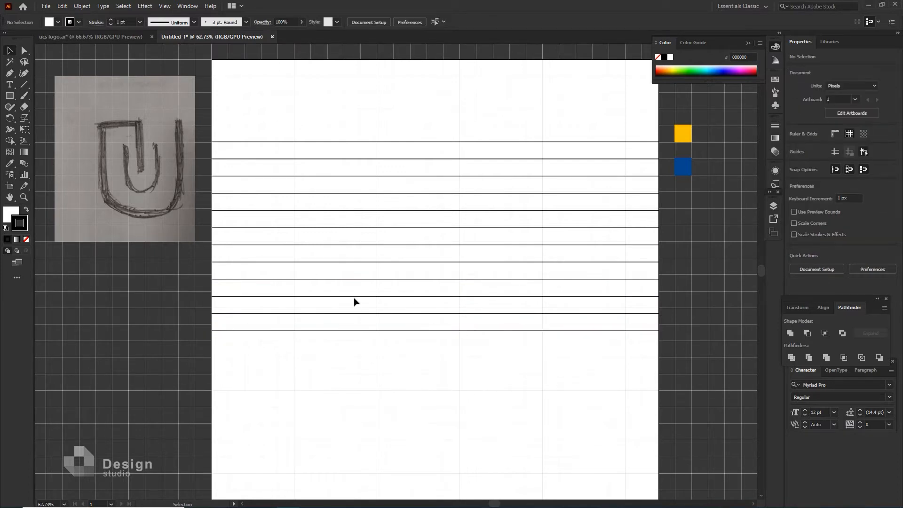
Draw a 680 px vertical line with the Pen tool at X 197.5 px, from the artboard's upper edge past the lowest horizontal line.
{"action": "left_click", "coordinate": [10, 73]}
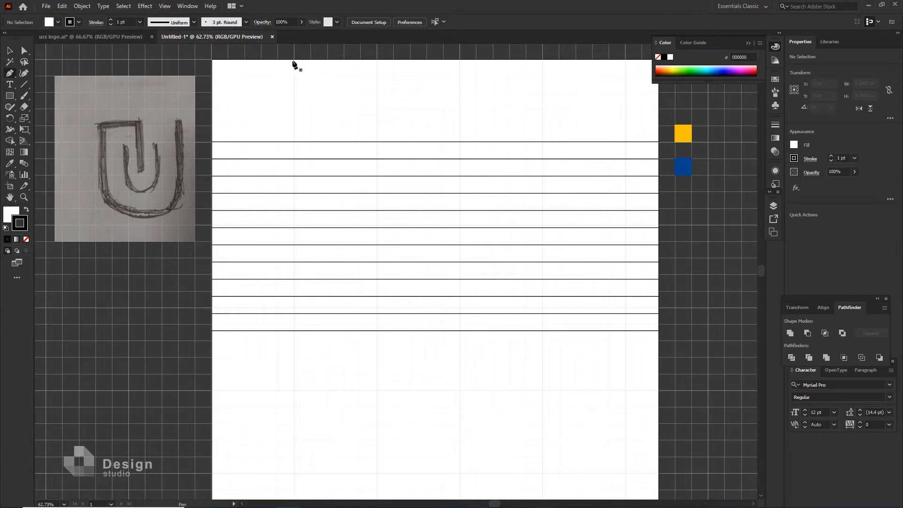
{"action": "left_click", "coordinate": [293, 60]}
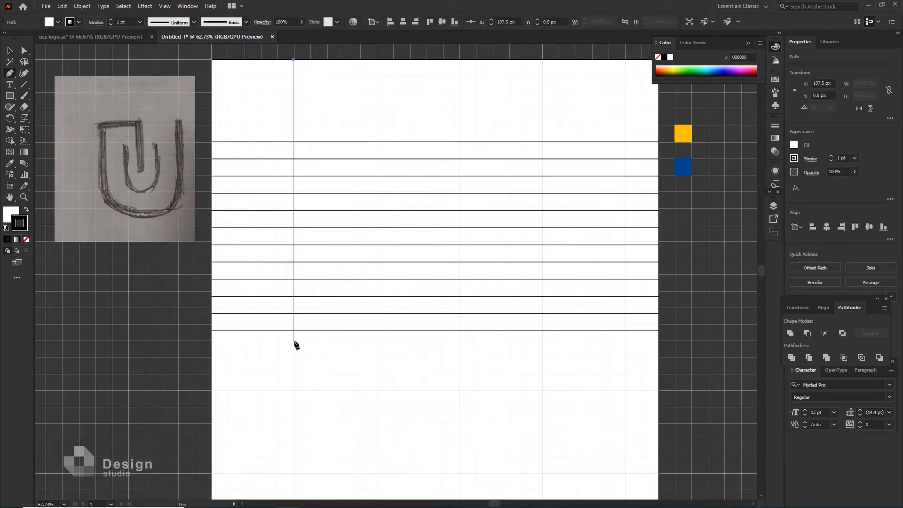
{"action": "left_click", "coordinate": [293, 340]}
{"action": "left_click", "coordinate": [11, 50]}
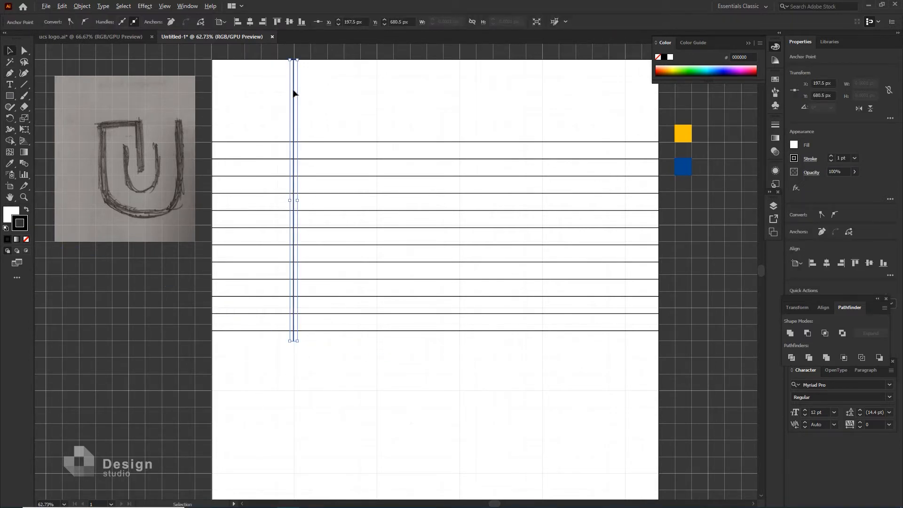
Duplicate the vertical line about 40 px to the right and repeat the copy until there are nineteen evenly spaced lines.
{"action": "left_click_drag", "start_coordinate": [293, 93], "coordinate": [311, 96]}
{"action": "left_click", "coordinate": [329, 111]}
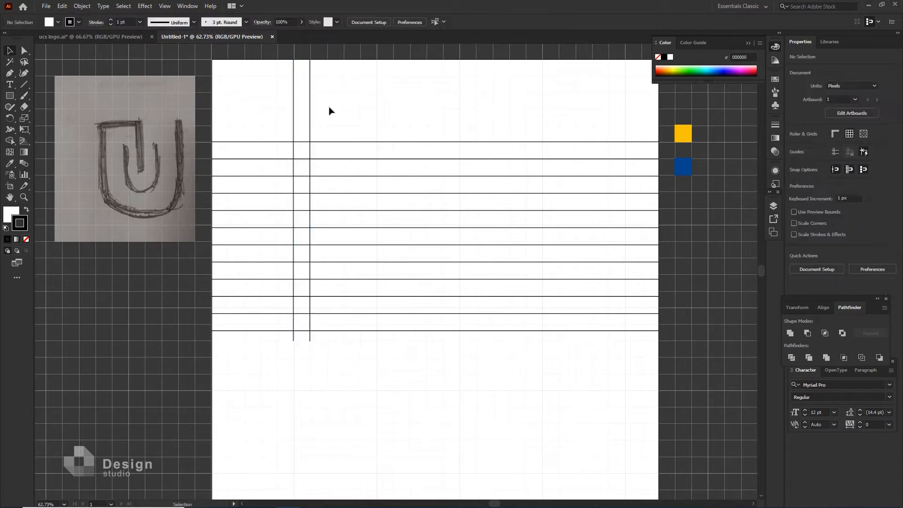
{"action": "left_click", "coordinate": [309, 92]}
{"action": "key", "text": "ctrl+d"}
{"action": "key", "text": "ctrl+d"}
{"action": "key", "text": "ctrl+d"}
{"action": "key", "text": "ctrl+d"}
{"action": "key", "text": "ctrl+d"}
{"action": "key", "text": "ctrl+d"}
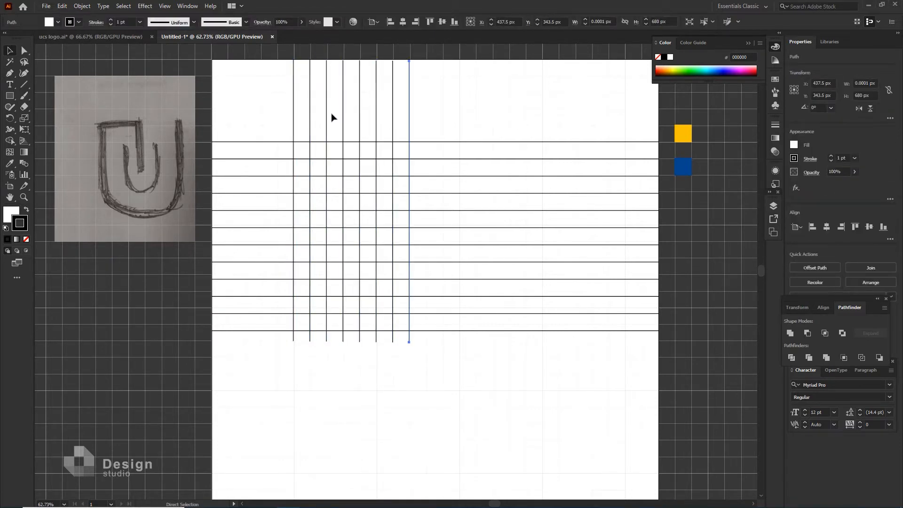
{"action": "key", "text": "ctrl+d"}
{"action": "key", "text": "ctrl+d"}
{"action": "key", "text": "ctrl+d"}
{"action": "key", "text": "ctrl+d"}
{"action": "key", "text": "ctrl+d"}
{"action": "key", "text": "ctrl+d"}
{"action": "key", "text": "ctrl+d"}
{"action": "key", "text": "ctrl+d"}
{"action": "key", "text": "ctrl+d"}
{"action": "key", "text": "ctrl+d"}
{"action": "key", "text": "ctrl+d"}
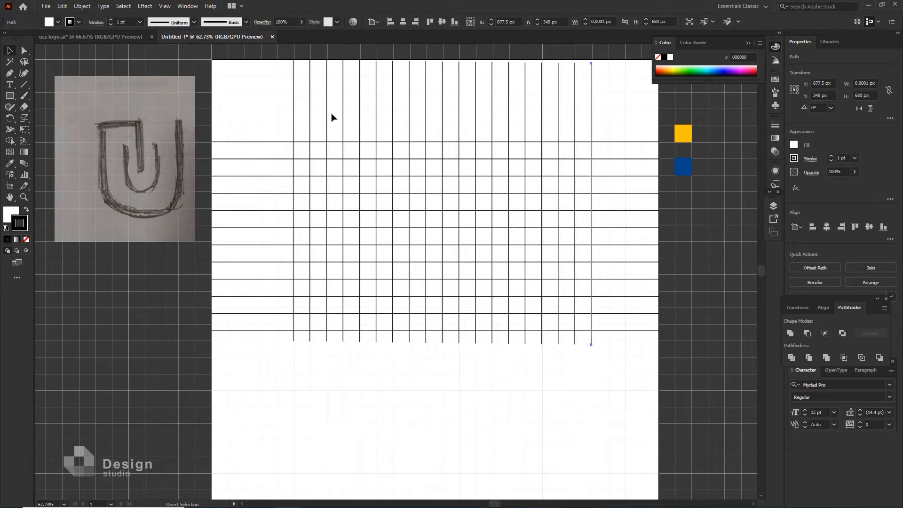
{"action": "key", "text": "ctrl+d"}
Move all the vertical lines down about 160 px so they extend past both ends of the horizontal lines.
{"action": "left_click_drag", "start_coordinate": [590, 124], "coordinate": [351, 109]}
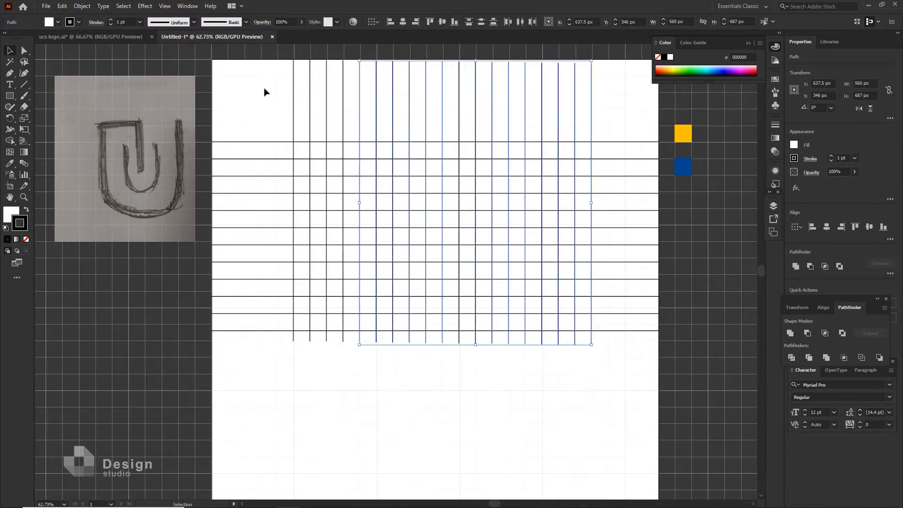
{"action": "left_click_drag", "start_coordinate": [264, 92], "coordinate": [636, 120]}
{"action": "key", "text": "shift+Down"}
{"action": "key", "text": "shift+Down"}
{"action": "key", "text": "shift+Down"}
{"action": "key", "text": "shift+Down"}
{"action": "key", "text": "shift+Down"}
{"action": "key", "text": "shift+Down"}
{"action": "key", "text": "shift+Down"}
{"action": "key", "text": "shift+Down"}
{"action": "key", "text": "shift+Down"}
{"action": "key", "text": "shift+Down"}
{"action": "key", "text": "shift+Down"}
{"action": "key", "text": "shift+Down"}
{"action": "key", "text": "shift+Down"}
{"action": "key", "text": "shift+Down"}
{"action": "key", "text": "shift+Down"}
{"action": "key", "text": "shift+Down"}
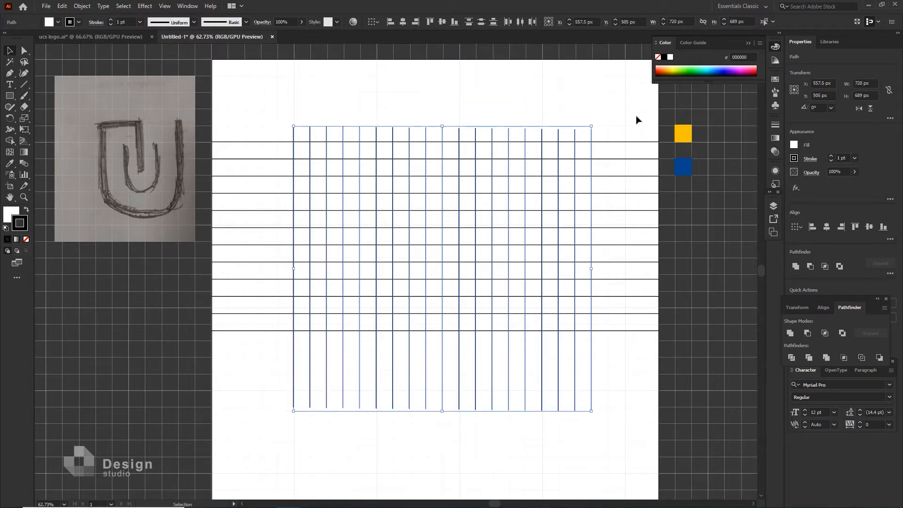
Try to nudge the lowest horizontal line down and undo the move.
{"action": "left_click_drag", "start_coordinate": [619, 318], "coordinate": [639, 348]}
{"action": "key", "text": "shift+Down"}
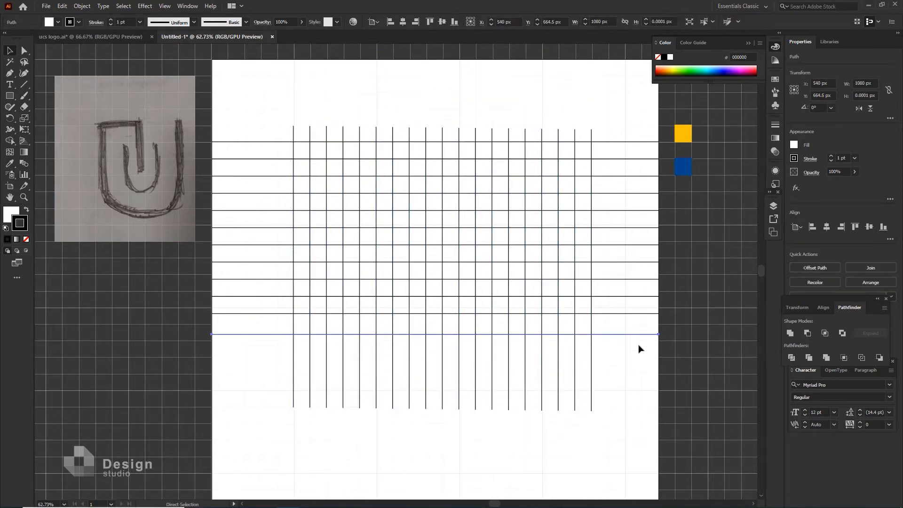
{"action": "key", "text": "ctrl+z"}
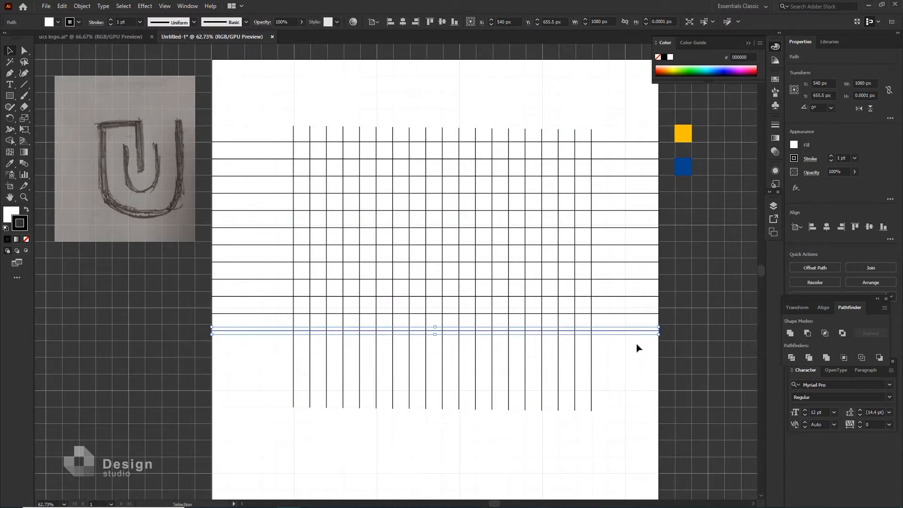
Deselect everything and hide the document grid.
{"action": "left_click", "coordinate": [640, 350]}
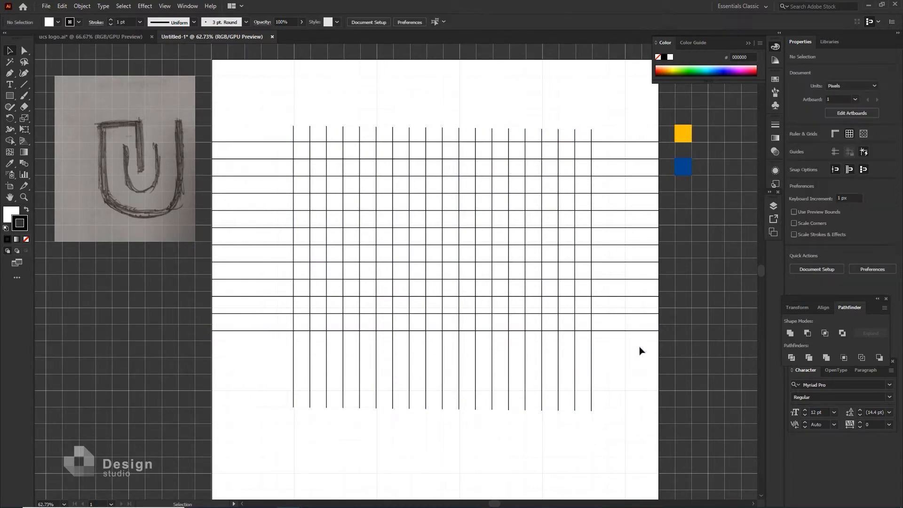
{"action": "right_click", "coordinate": [640, 348]}
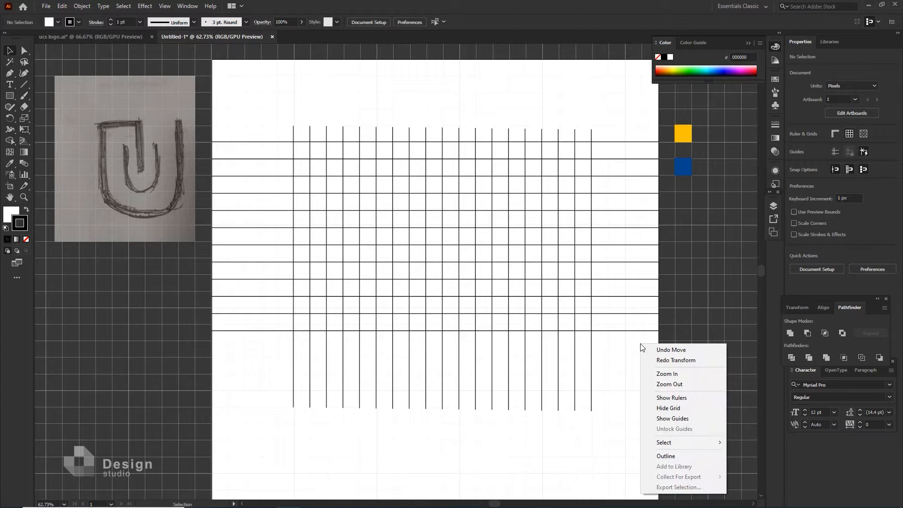
{"action": "left_click", "coordinate": [679, 408]}
Merge cells of all the drawn lines with Shape Builder into the sketch's outer hooked U and its separate inner U.
{"action": "left_click_drag", "start_coordinate": [267, 93], "coordinate": [665, 368]}
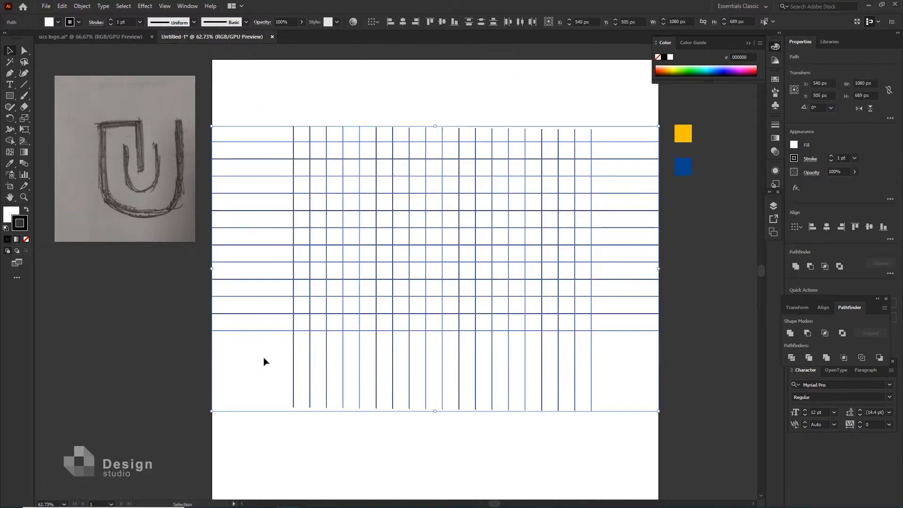
{"action": "left_click", "coordinate": [10, 140]}
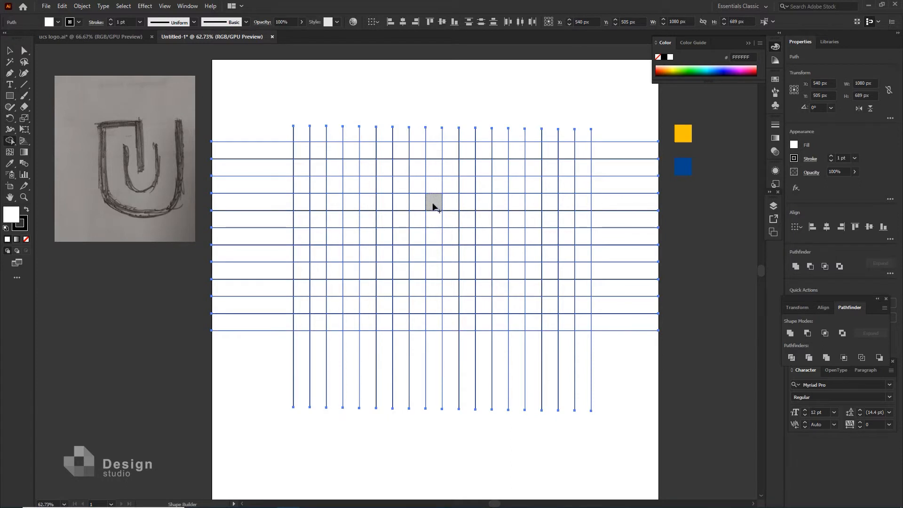
{"action": "mouse_move", "coordinate": [434, 205]}
{"action": "left_mouse_down"}
{"action": "mouse_move", "coordinate": [429, 156]}
{"action": "mouse_move", "coordinate": [364, 153]}
{"action": "mouse_move", "coordinate": [373, 179]}
{"action": "mouse_move", "coordinate": [367, 268]}
{"action": "mouse_move", "coordinate": [501, 269]}
{"action": "mouse_move", "coordinate": [497, 156]}
{"action": "left_mouse_up"}
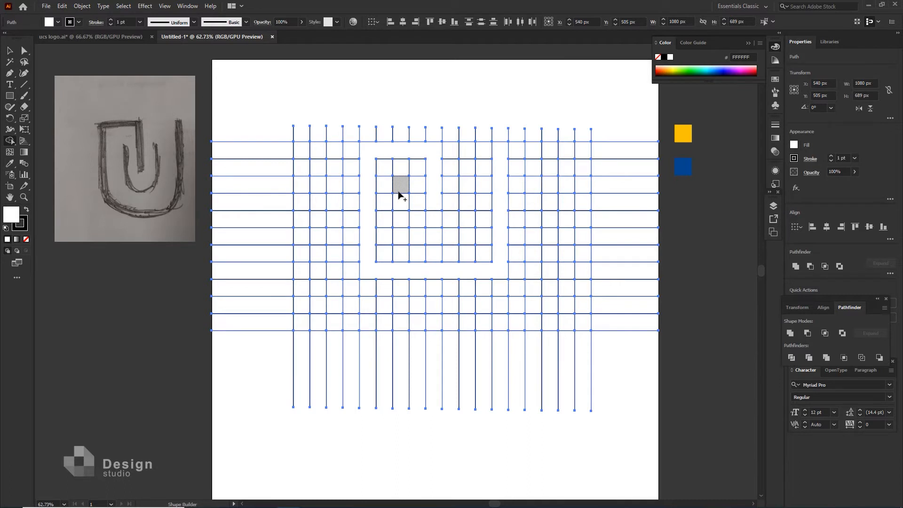
{"action": "mouse_move", "coordinate": [400, 198]}
{"action": "left_mouse_down"}
{"action": "mouse_move", "coordinate": [405, 240]}
{"action": "mouse_move", "coordinate": [465, 239]}
{"action": "mouse_move", "coordinate": [463, 193]}
{"action": "mouse_move", "coordinate": [480, 206]}
{"action": "left_mouse_up"}
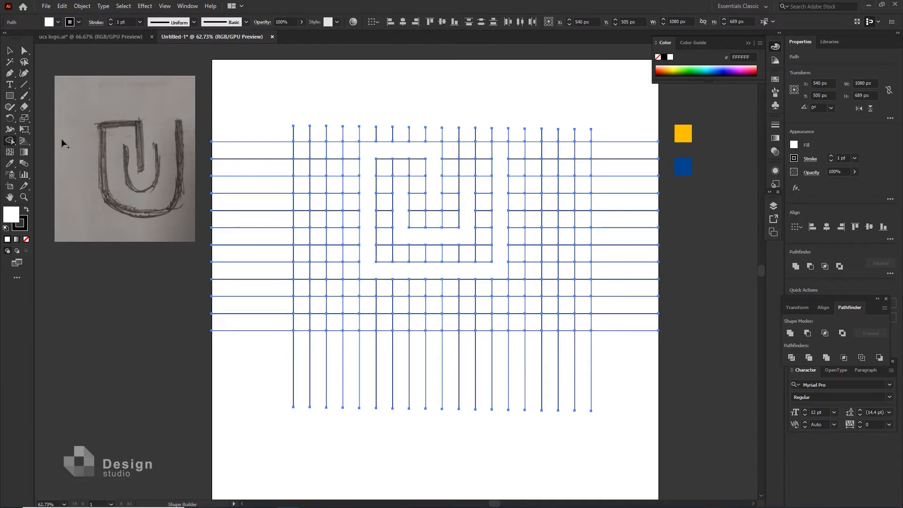
{"action": "left_click", "coordinate": [15, 53]}
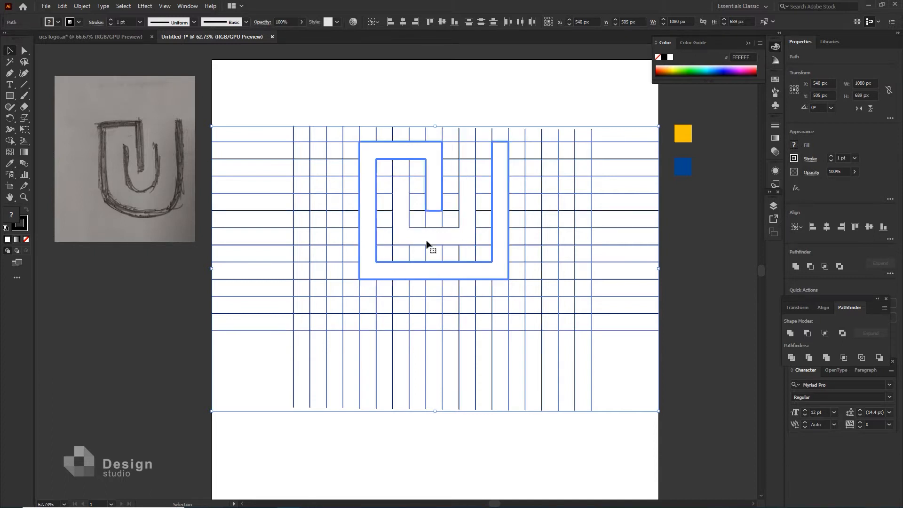
Cut the merged inner and outer U shapes out of the line grid.
{"action": "left_click", "coordinate": [481, 93]}
{"action": "left_click", "coordinate": [414, 229]}
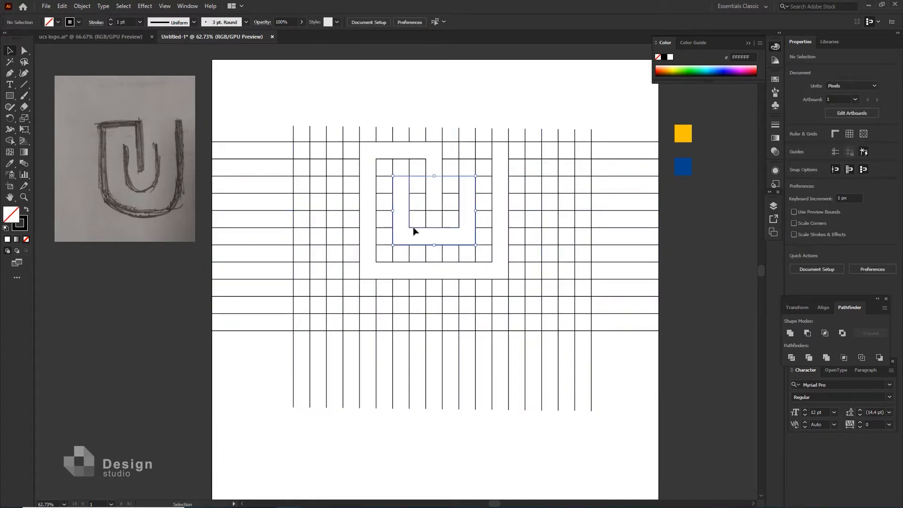
{"action": "left_click", "coordinate": [380, 266], "text": "shift"}
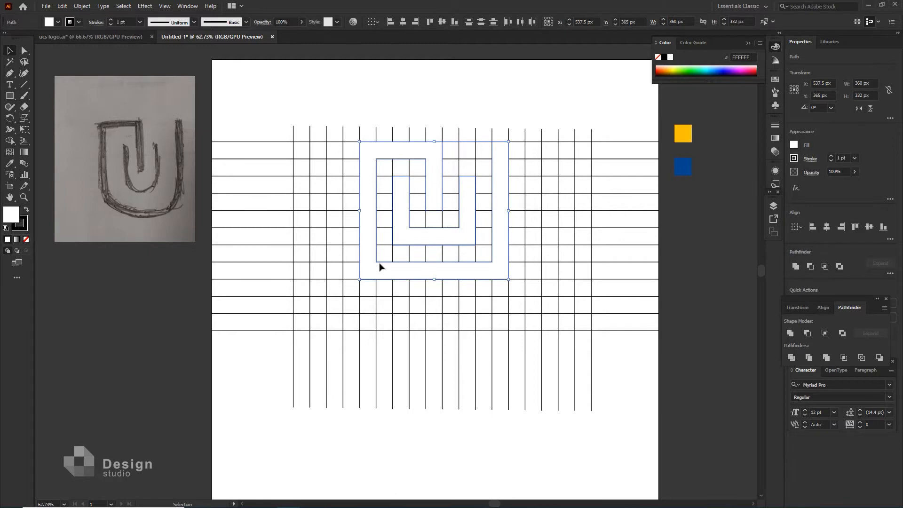
{"action": "key", "text": "ctrl+x"}
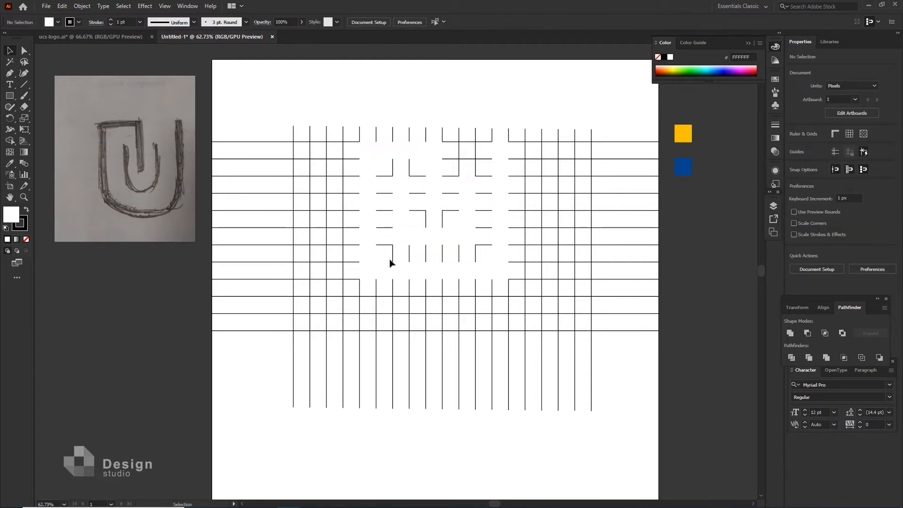
Delete all the leftover grid lines and paste the two U shapes onto the artboard.
{"action": "scroll", "coordinate": [392, 262], "scroll_direction": "down", "scroll_amount": 2}
{"action": "left_click_drag", "start_coordinate": [330, 179], "coordinate": [510, 367]}
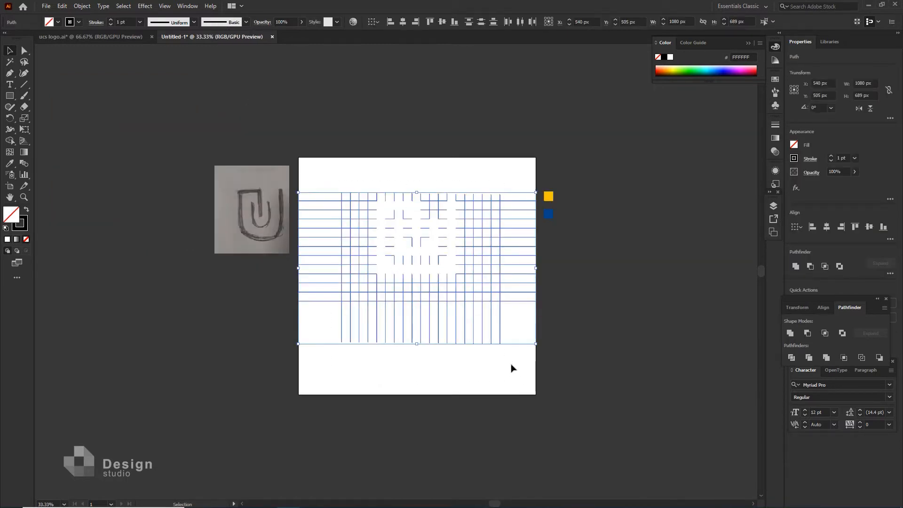
{"action": "key", "text": "Delete"}
{"action": "key", "text": "ctrl+v"}
{"action": "key", "text": "v"}
{"action": "scroll", "coordinate": [420, 302], "scroll_direction": "up", "scroll_amount": 2}
{"action": "scroll", "coordinate": [419, 302], "scroll_direction": "left", "scroll_amount": 3}
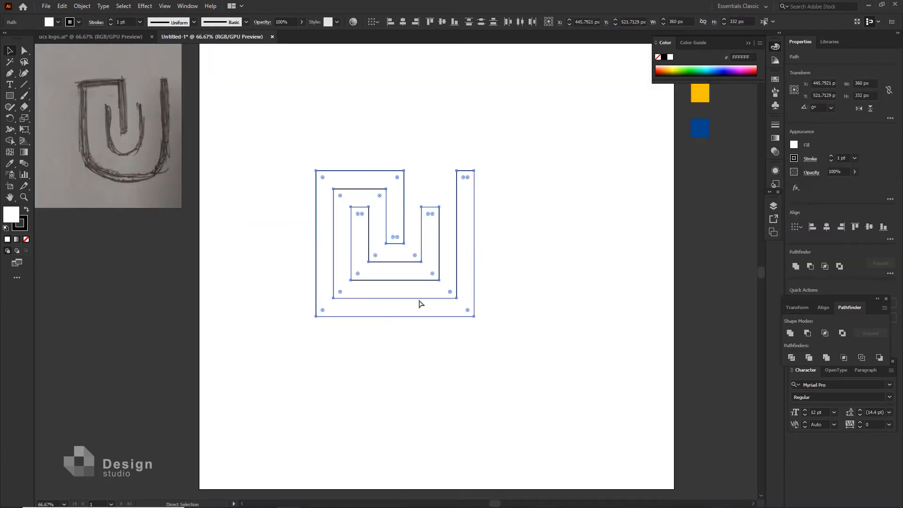
Swap fill and stroke on both U shapes to fill them black, and remove their stroke.
{"action": "left_click", "coordinate": [26, 211]}
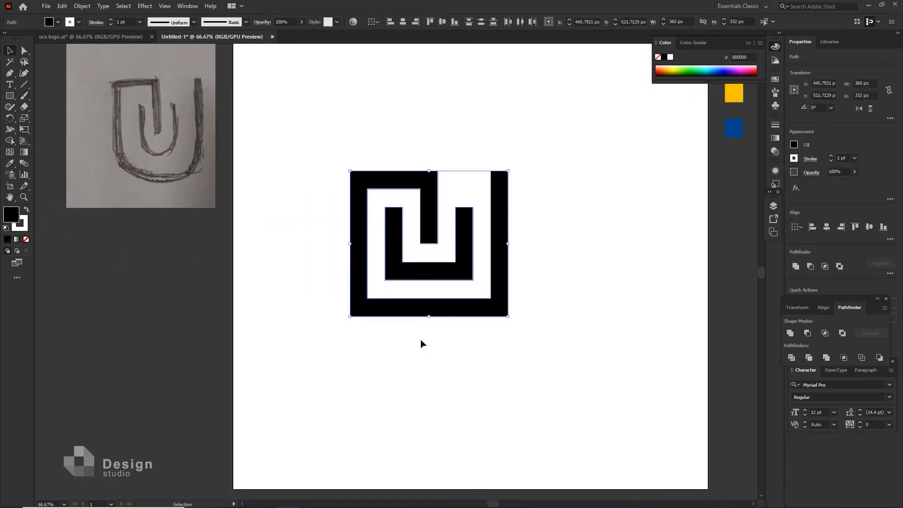
{"action": "left_click", "coordinate": [26, 239]}
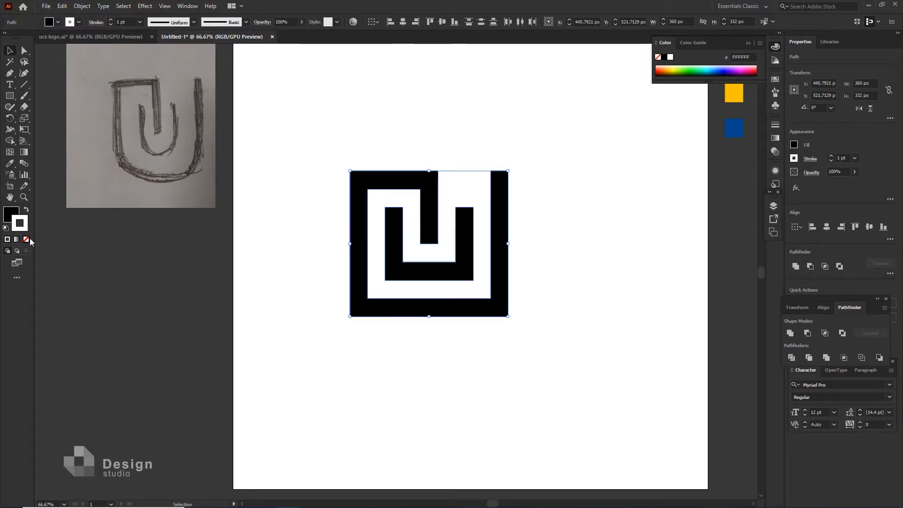
{"action": "left_click", "coordinate": [442, 23]}
{"action": "scroll", "coordinate": [575, 179], "scroll_direction": "down", "scroll_amount": 1}
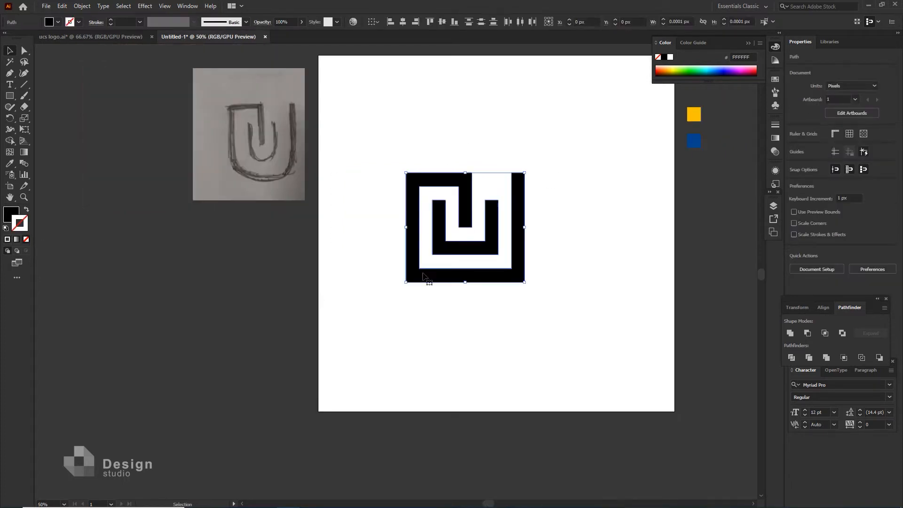
Move both U shapes up about 128 px on the artboard and select the inner U.
{"action": "left_click_drag", "start_coordinate": [490, 244], "coordinate": [492, 202]}
{"action": "left_click", "coordinate": [549, 208]}
{"action": "scroll", "coordinate": [552, 208], "scroll_direction": "right", "scroll_amount": 5}
{"action": "left_click_drag", "start_coordinate": [493, 112], "coordinate": [381, 205]}
{"action": "left_click", "coordinate": [520, 253]}
{"action": "left_click", "coordinate": [419, 207]}
{"action": "scroll", "coordinate": [526, 221], "scroll_direction": "up", "scroll_amount": 1}
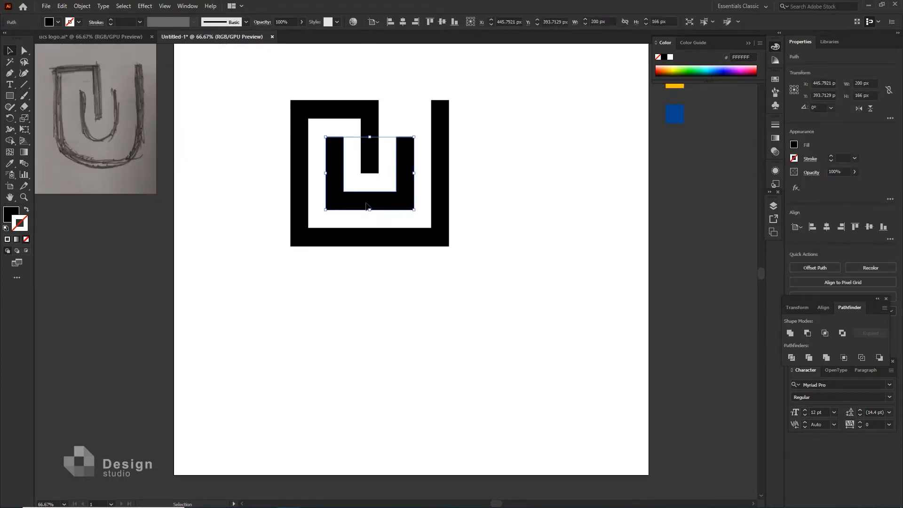
Round the inner U's bottom corners into full curves on the inside and the outside, with an outer radius of about 100 px.
{"action": "left_click", "coordinate": [22, 56]}
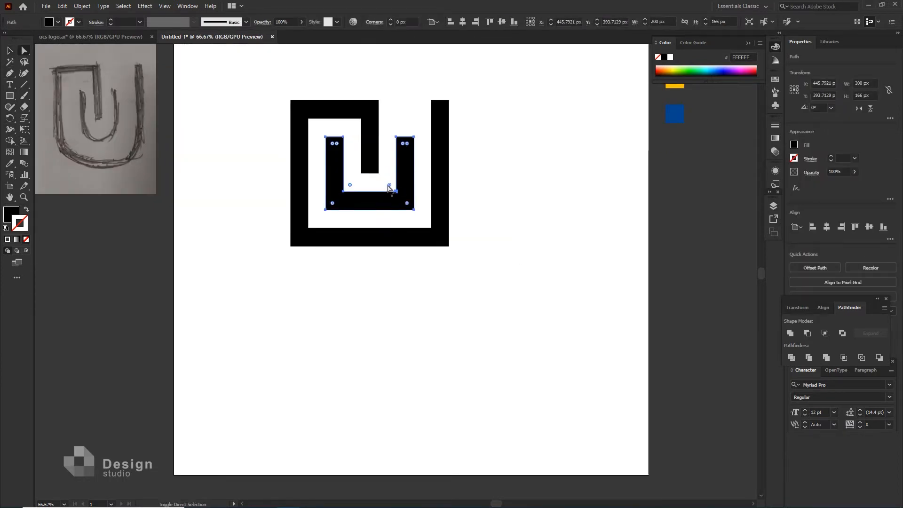
{"action": "left_click_drag", "start_coordinate": [389, 185], "coordinate": [383, 168]}
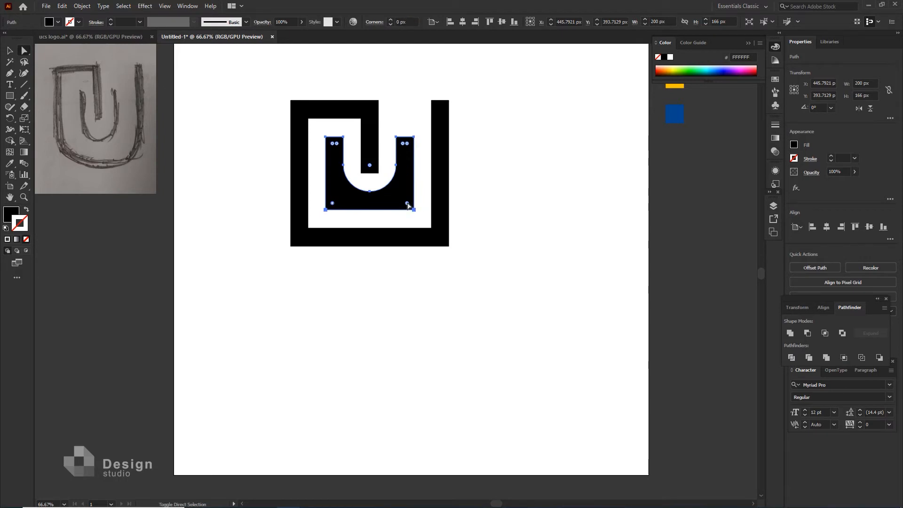
{"action": "left_click_drag", "start_coordinate": [407, 203], "coordinate": [394, 154]}
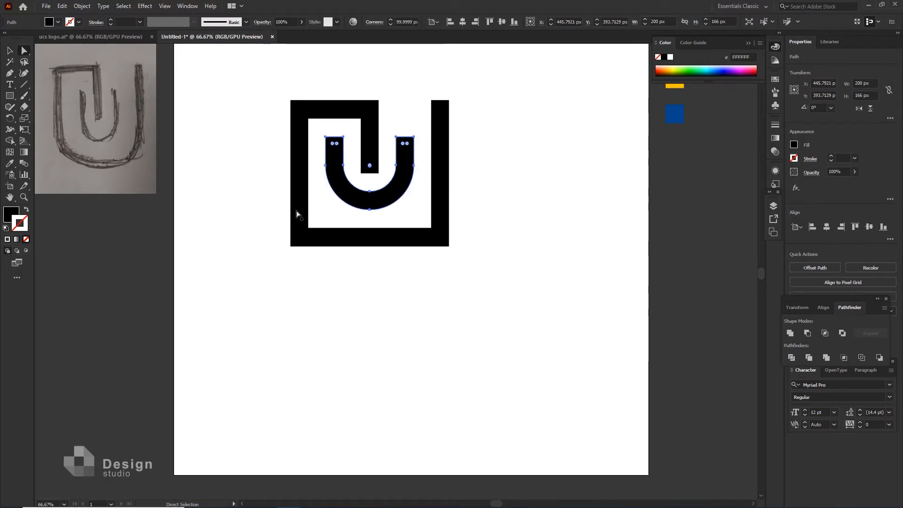
Round the outer U's bottom corners into full curves, with radii of about 140 px inside and 180 px outside.
{"action": "left_click", "coordinate": [310, 227]}
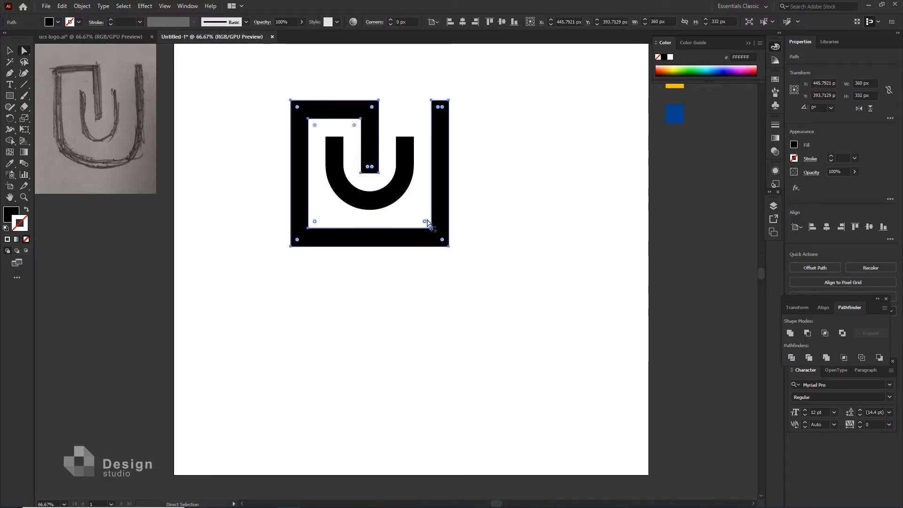
{"action": "left_click_drag", "start_coordinate": [425, 221], "coordinate": [384, 121]}
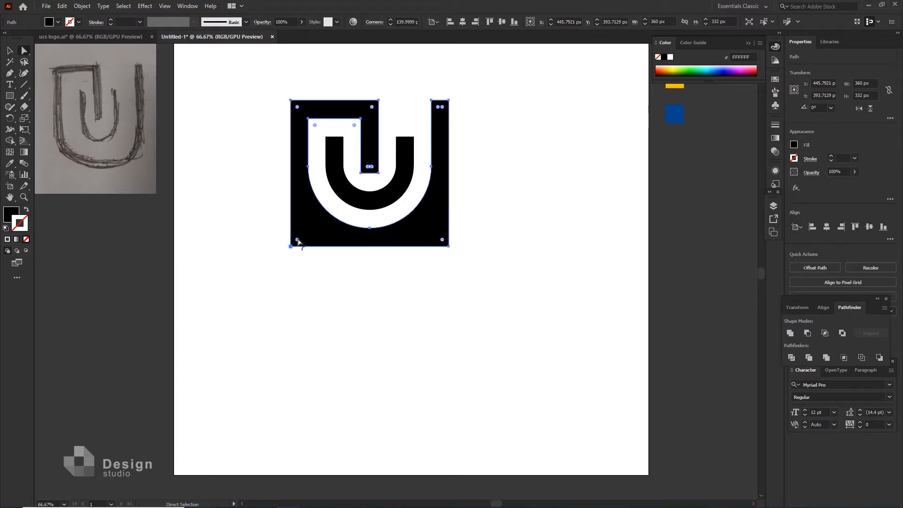
{"action": "left_click_drag", "start_coordinate": [442, 239], "coordinate": [408, 87]}
Round both corners at the lower end of the outer U's central stem with a 20 px radius.
{"action": "scroll", "coordinate": [409, 91], "scroll_direction": "up", "scroll_amount": 1}
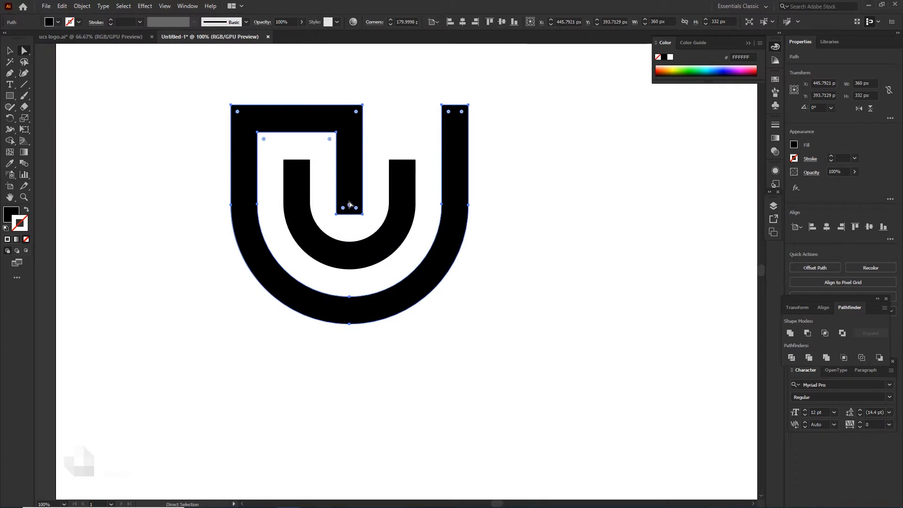
{"action": "left_click", "coordinate": [337, 215]}
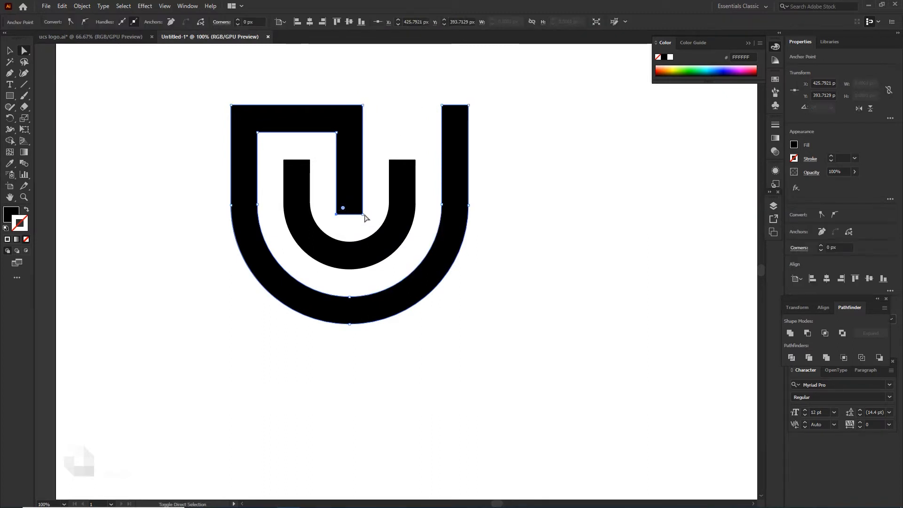
{"action": "left_click", "coordinate": [362, 215], "text": "shift"}
{"action": "left_click_drag", "start_coordinate": [362, 214], "coordinate": [348, 184]}
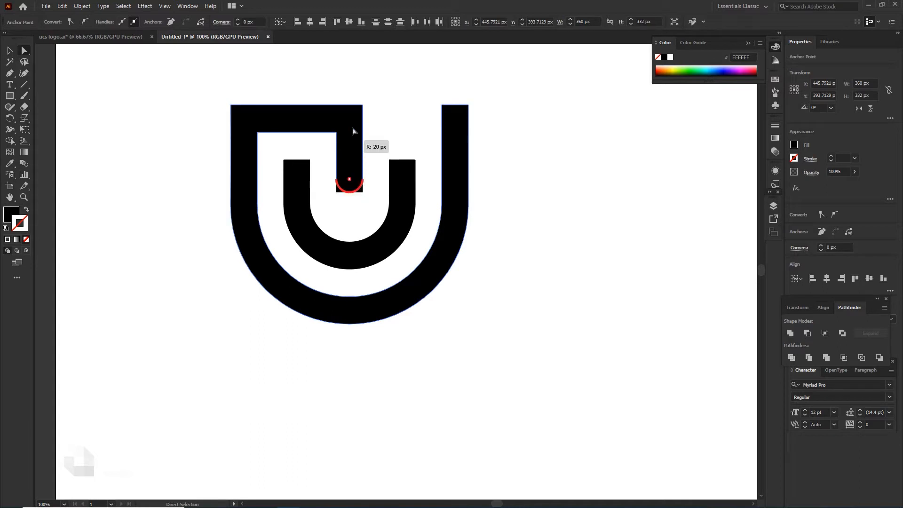
{"action": "left_click", "coordinate": [382, 161]}
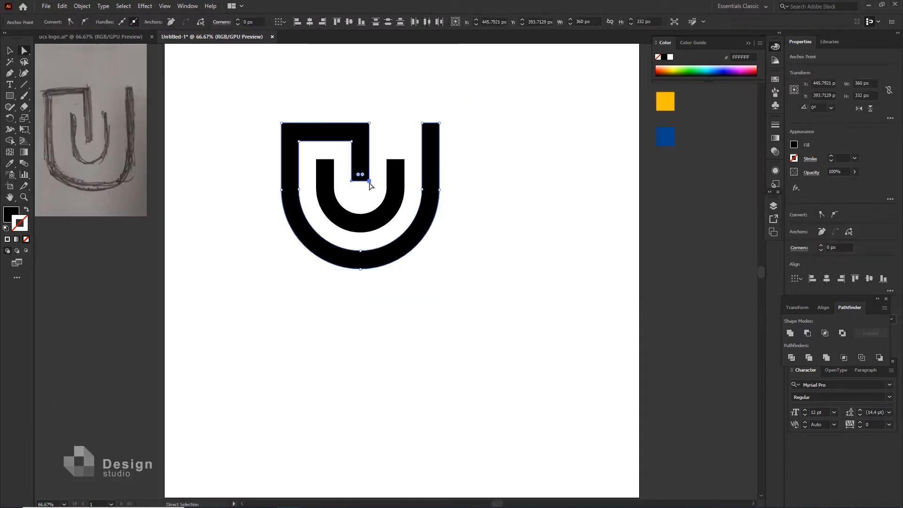
{"action": "mouse_move", "coordinate": [357, 175]}
{"action": "left_mouse_down"}
{"action": "mouse_move", "coordinate": [372, 198]}
{"action": "mouse_move", "coordinate": [379, 178]}
{"action": "left_mouse_up"}
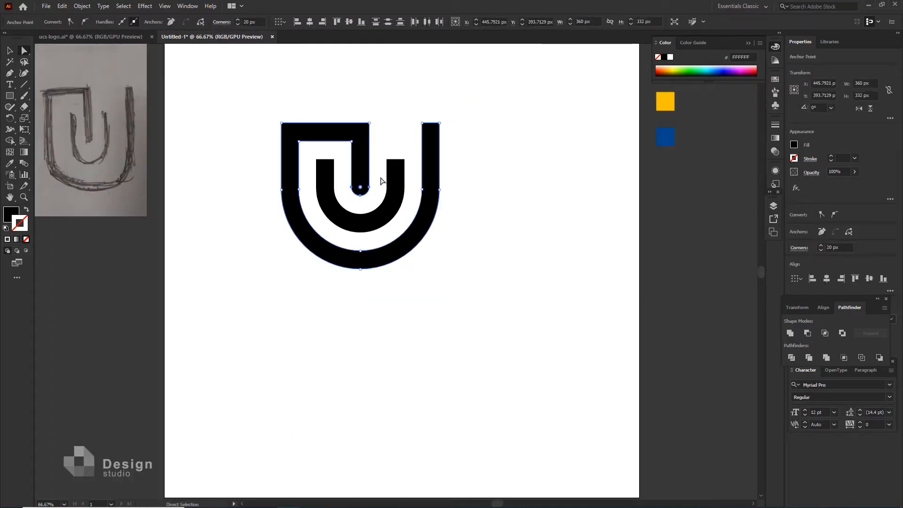
Round the inward-facing corner at the top of the outer U's right arm across the arm's full width.
{"action": "left_click", "coordinate": [431, 139]}
{"action": "left_click", "coordinate": [428, 129]}
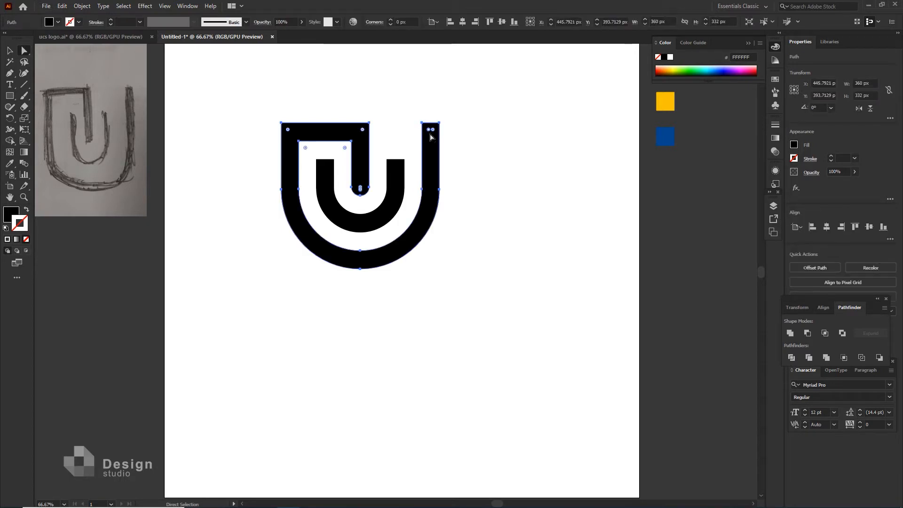
{"action": "left_click_drag", "start_coordinate": [430, 131], "coordinate": [467, 171]}
Round the inward-facing top corners of the inner U's two arms across their full width and deselect the shape.
{"action": "left_click", "coordinate": [329, 170]}
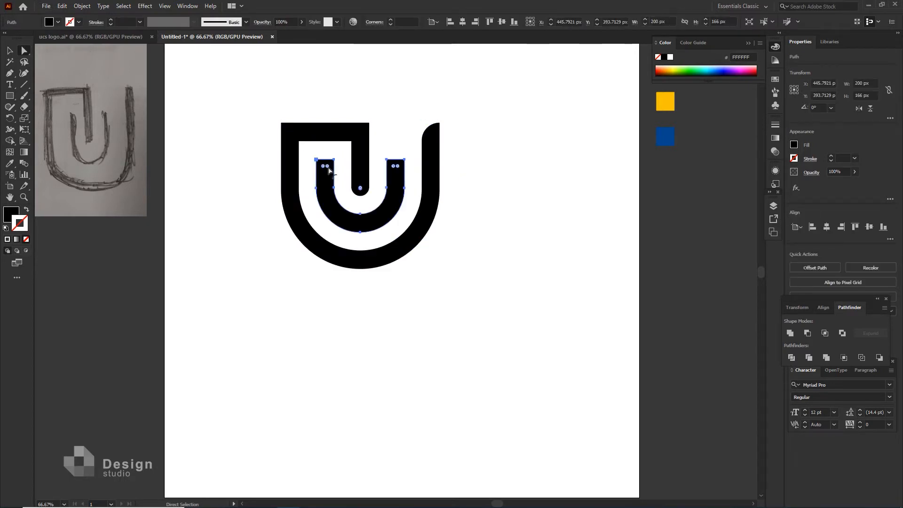
{"action": "left_click_drag", "start_coordinate": [327, 170], "coordinate": [330, 195]}
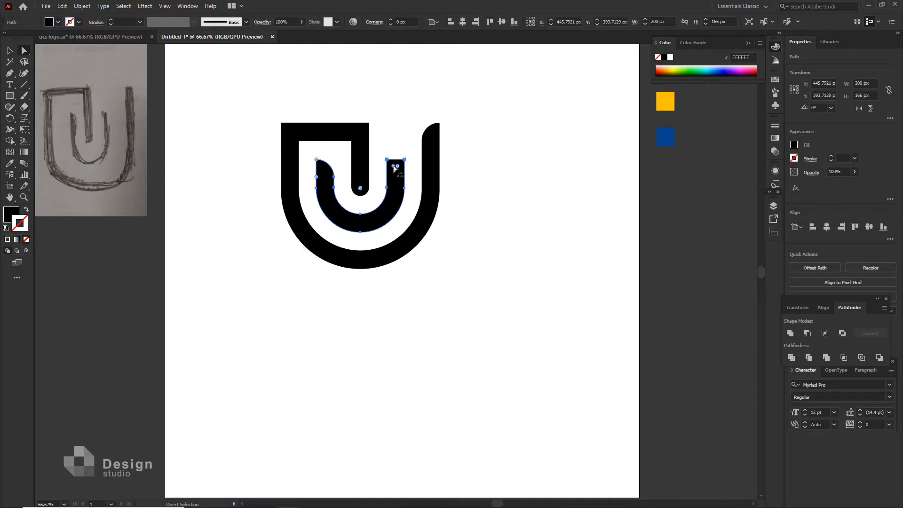
{"action": "left_click_drag", "start_coordinate": [394, 166], "coordinate": [417, 192]}
{"action": "left_click", "coordinate": [492, 230]}
{"action": "scroll", "coordinate": [460, 216], "scroll_direction": "down", "scroll_amount": 2}
{"action": "scroll", "coordinate": [445, 191], "scroll_direction": "up", "scroll_amount": 1}
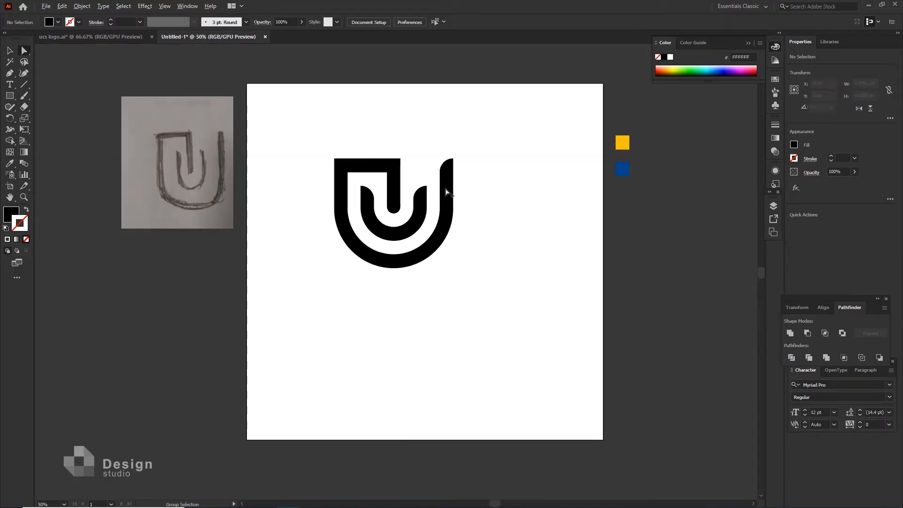
Show the document grid behind the logo.
{"action": "scroll", "coordinate": [445, 191], "scroll_direction": "up", "scroll_amount": 1}
{"action": "key", "text": "v"}
{"action": "left_click_drag", "start_coordinate": [192, 83], "coordinate": [483, 344]}
{"action": "right_click", "coordinate": [478, 250]}
{"action": "left_click", "coordinate": [527, 313]}
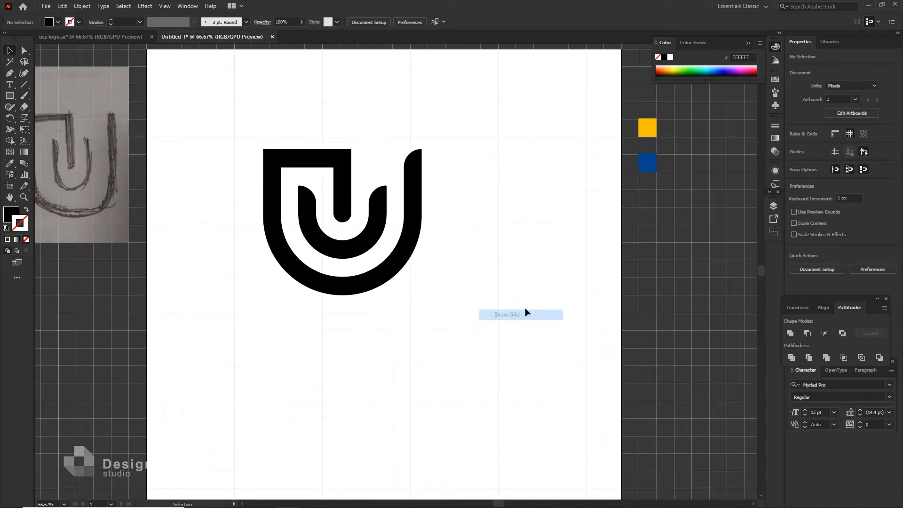
Align the corner of both U shapes to a grid intersection and scale them down proportionally to about 347 × 320 px overall.
{"action": "left_click_drag", "start_coordinate": [450, 126], "coordinate": [196, 272]}
{"action": "left_click_drag", "start_coordinate": [343, 175], "coordinate": [320, 166]}
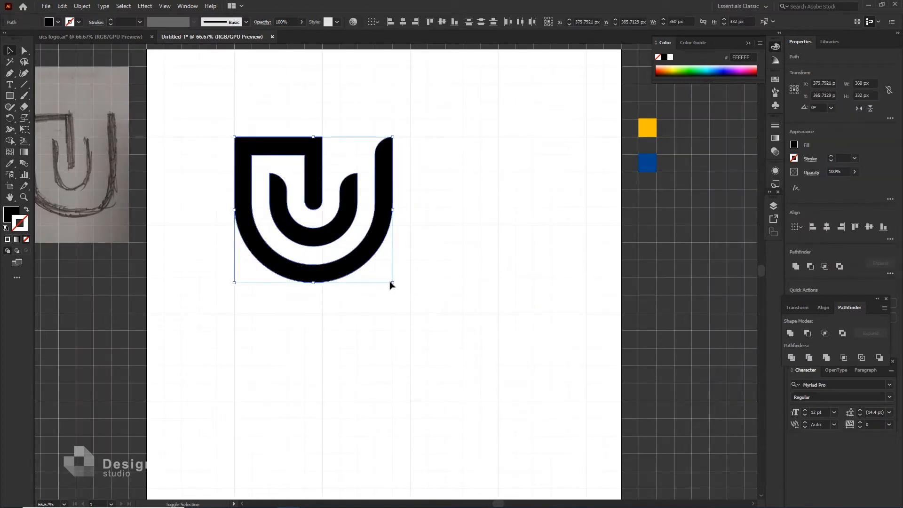
{"action": "left_click_drag", "start_coordinate": [391, 285], "coordinate": [387, 277]}
{"action": "left_click", "coordinate": [432, 249]}
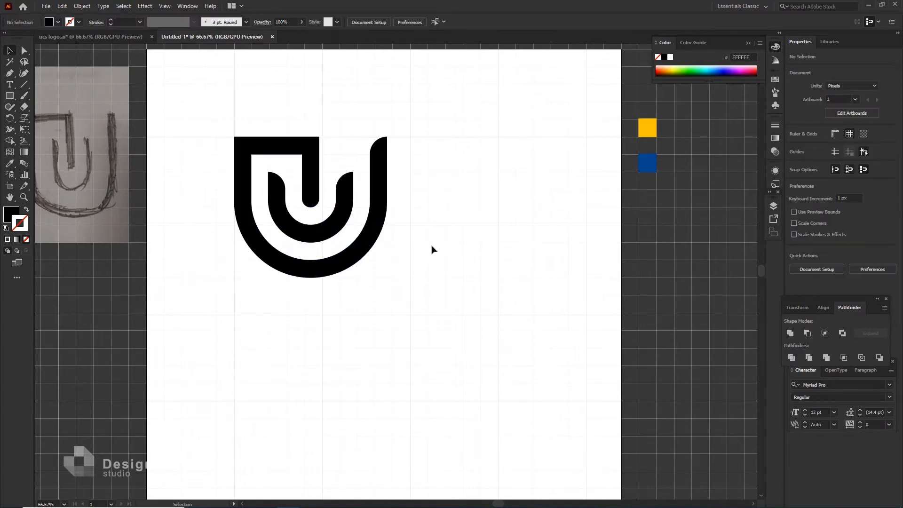
{"action": "scroll", "coordinate": [420, 213], "scroll_direction": "down", "scroll_amount": 1}
{"action": "scroll", "coordinate": [421, 188], "scroll_direction": "up", "scroll_amount": 1}
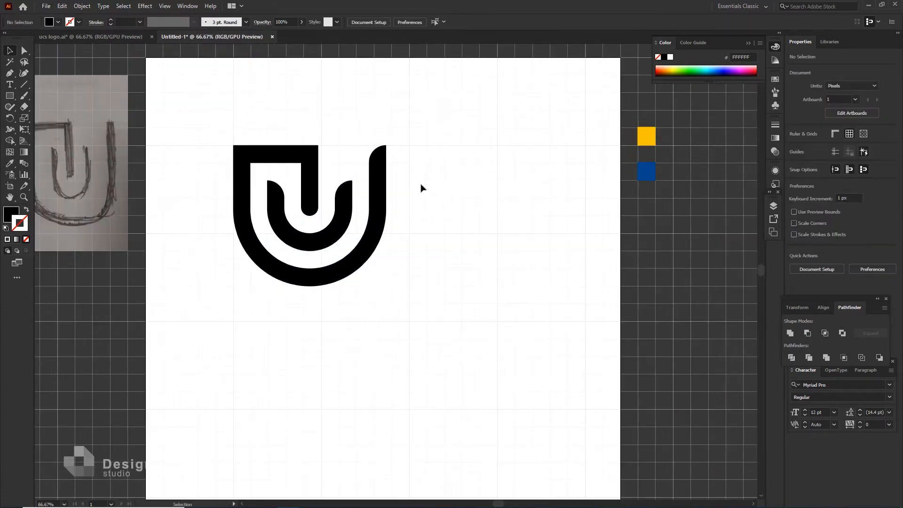
Fill the inner U with the yellow sampled from the color square beside the artboard.
{"action": "left_click", "coordinate": [337, 218]}
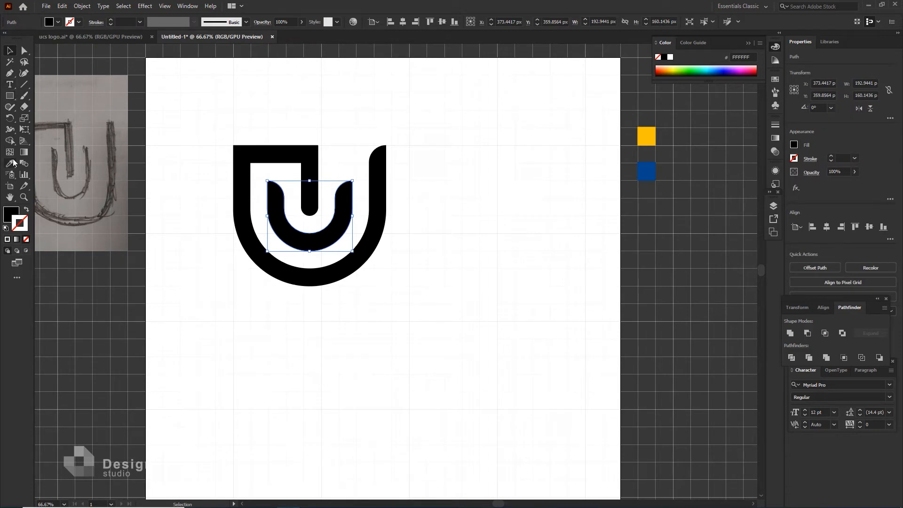
{"action": "left_click", "coordinate": [12, 162]}
{"action": "left_click", "coordinate": [646, 135]}
{"action": "left_click", "coordinate": [9, 50]}
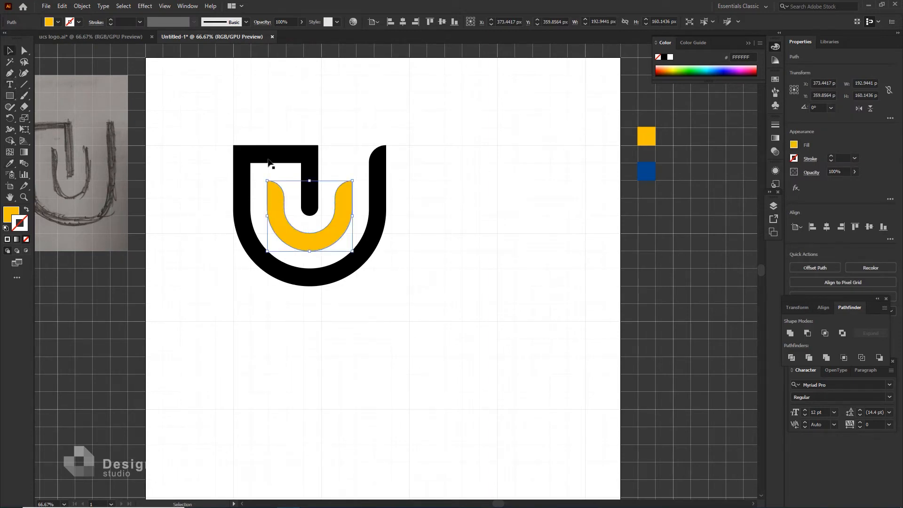
Fill the outer U with the blue sampled from the color square beside the artboard.
{"action": "left_click", "coordinate": [303, 175]}
{"action": "left_click", "coordinate": [12, 163]}
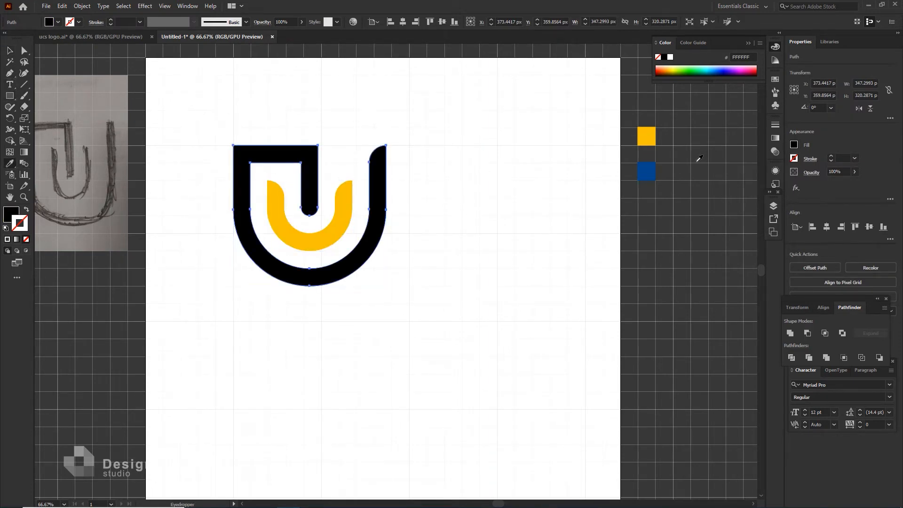
{"action": "left_click", "coordinate": [655, 167]}
{"action": "left_click", "coordinate": [10, 50]}
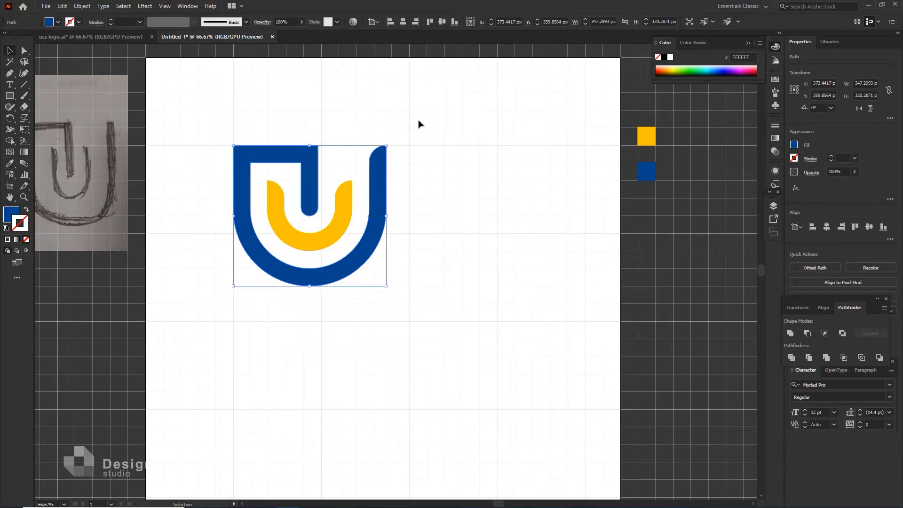
Move both U shapes horizontally toward the artboard's left edge, keeping their tops on the same grid line.
{"action": "left_click_drag", "start_coordinate": [419, 122], "coordinate": [242, 276]}
{"action": "left_click_drag", "start_coordinate": [379, 210], "coordinate": [339, 205]}
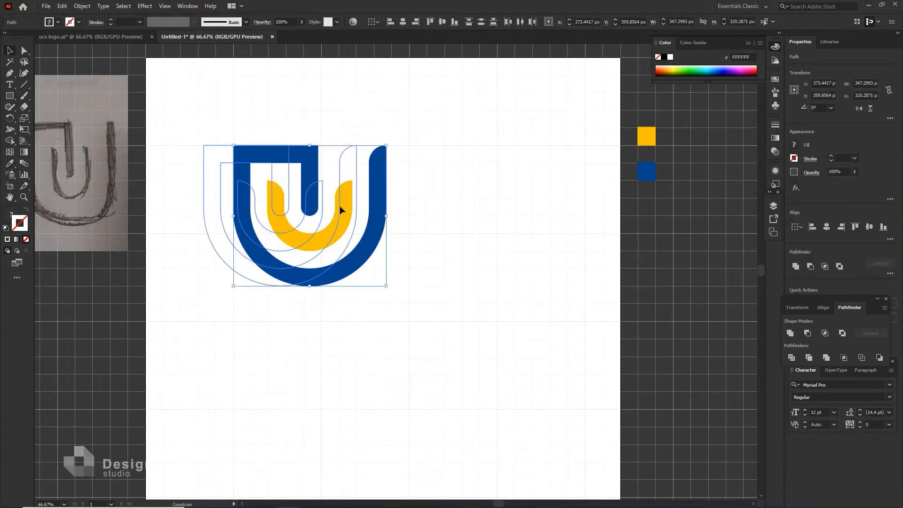
{"action": "left_click", "coordinate": [435, 210]}
{"action": "key", "text": "ctrl+minus"}
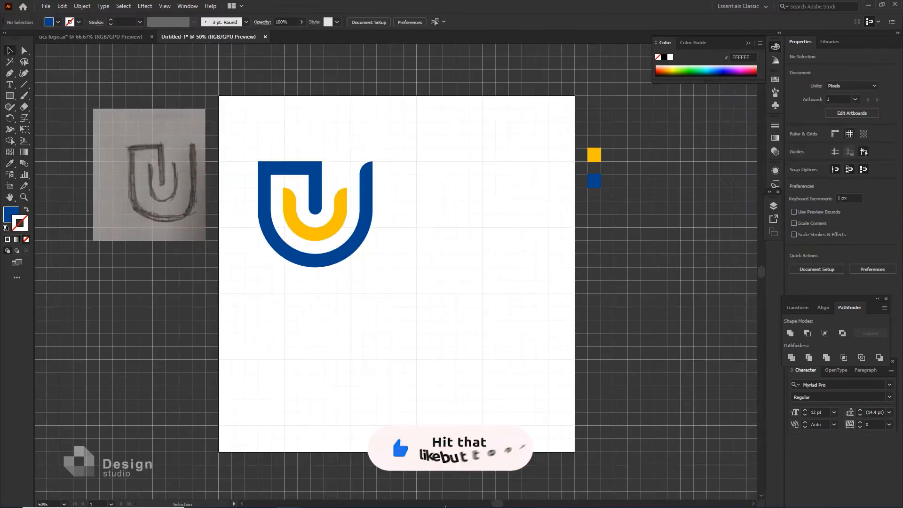
Open New Text Document in Notepad from the desktop, select the word UNIQUE, and return to Illustrator.
{"action": "left_click", "coordinate": [866, 5]}
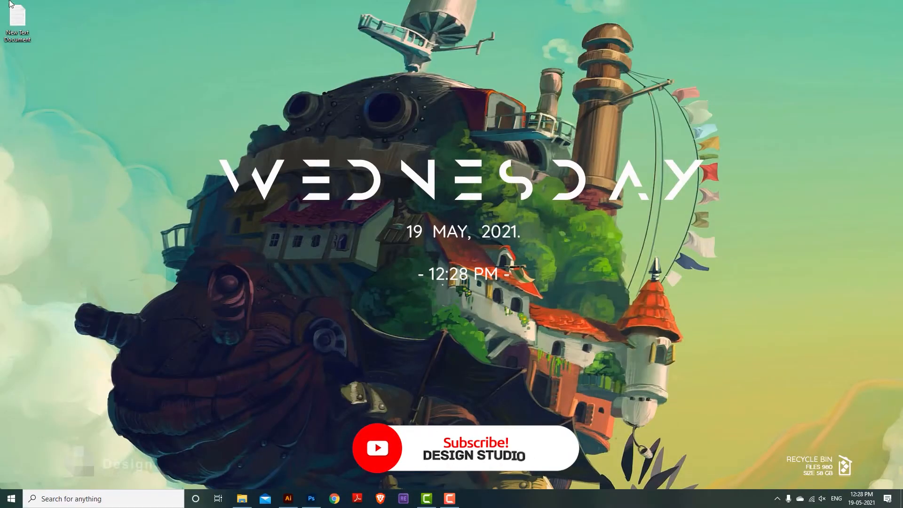
{"action": "double_click", "coordinate": [17, 20]}
{"action": "left_click_drag", "start_coordinate": [169, 69], "coordinate": [111, 68]}
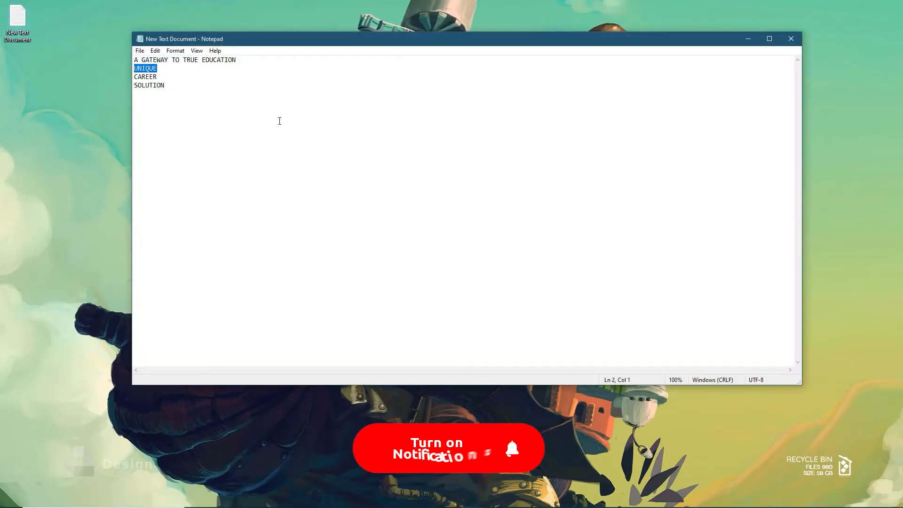
{"action": "left_click", "coordinate": [749, 39]}
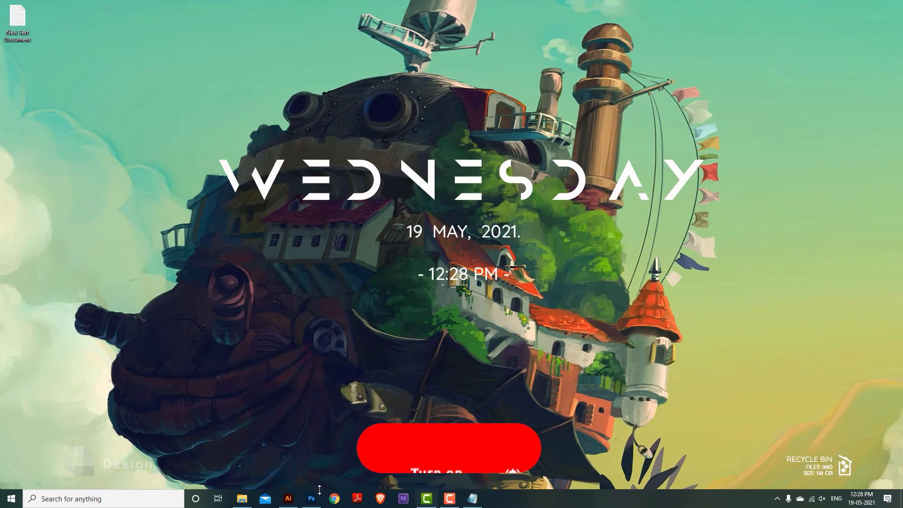
{"action": "left_click", "coordinate": [289, 498]}
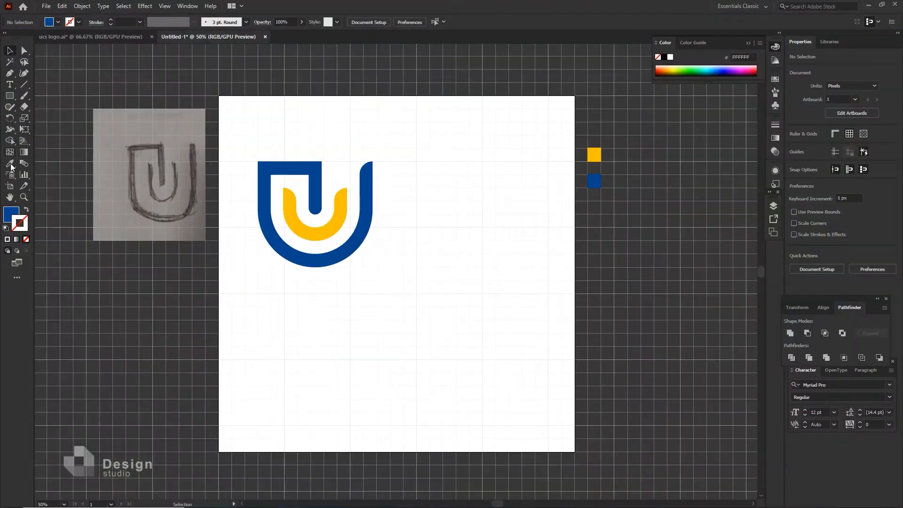
Activate the Type tool and set its font to Source Sans Variable.
{"action": "left_click", "coordinate": [10, 86]}
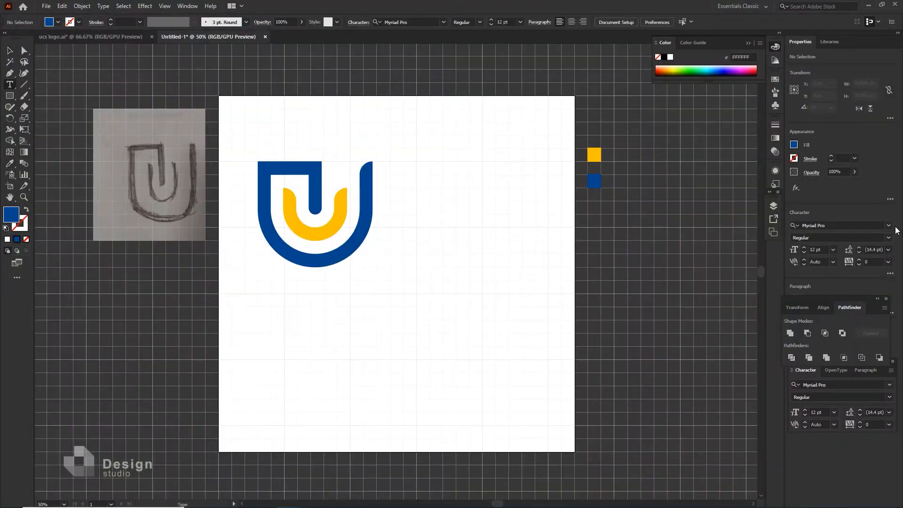
{"action": "left_click", "coordinate": [888, 225]}
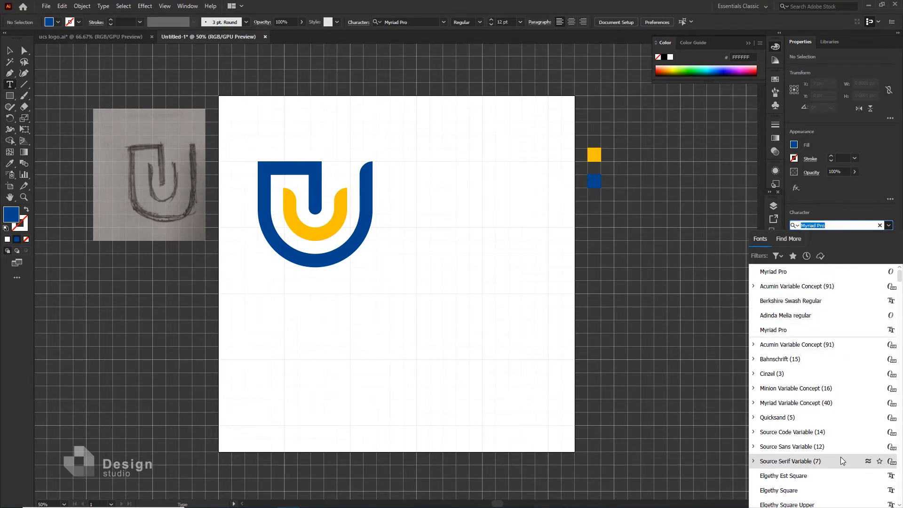
{"action": "scroll", "coordinate": [840, 456], "scroll_direction": "down", "scroll_amount": 2}
{"action": "left_click", "coordinate": [826, 402]}
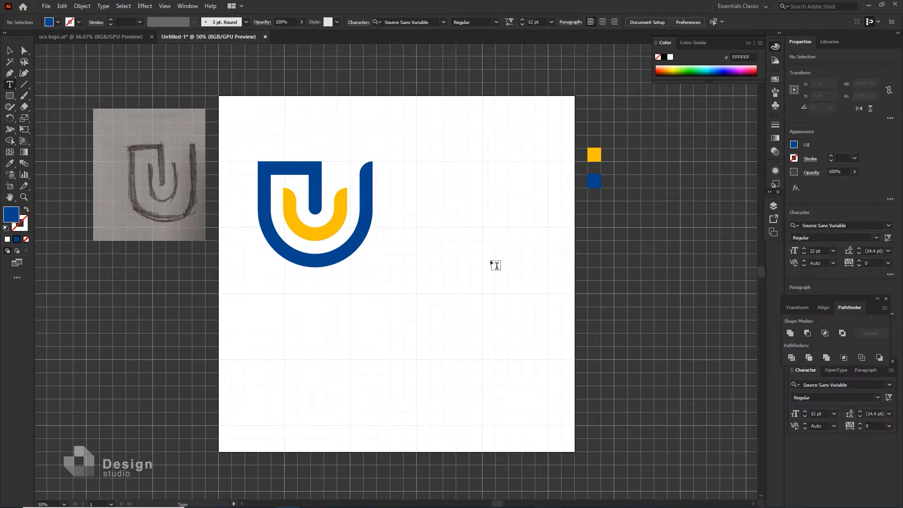
Add the text UNIQUE beside the upper right of the logo and scale it up to about 106 pt.
{"action": "left_click", "coordinate": [391, 174]}
{"action": "type", "text": "UNIQUE"}
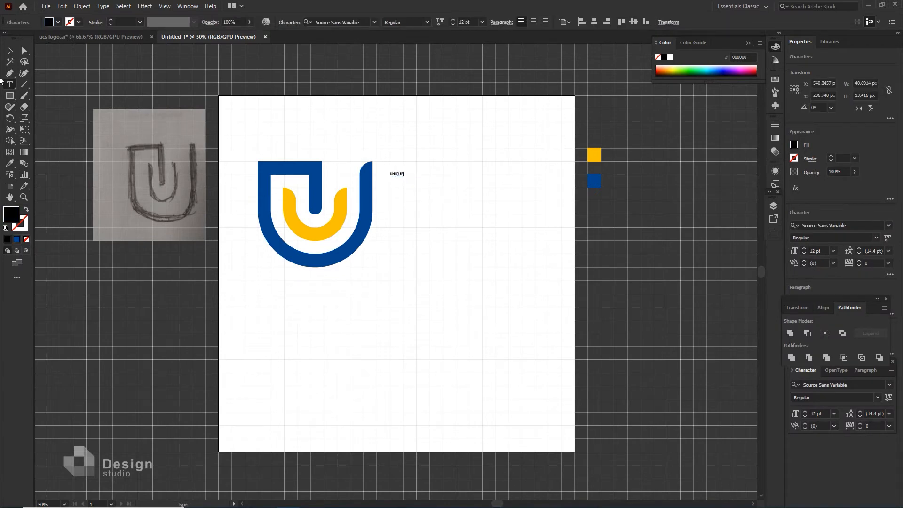
{"action": "left_click", "coordinate": [9, 50]}
{"action": "left_click_drag", "start_coordinate": [403, 177], "coordinate": [474, 188]}
{"action": "scroll", "coordinate": [446, 195], "scroll_direction": "up", "scroll_amount": 3}
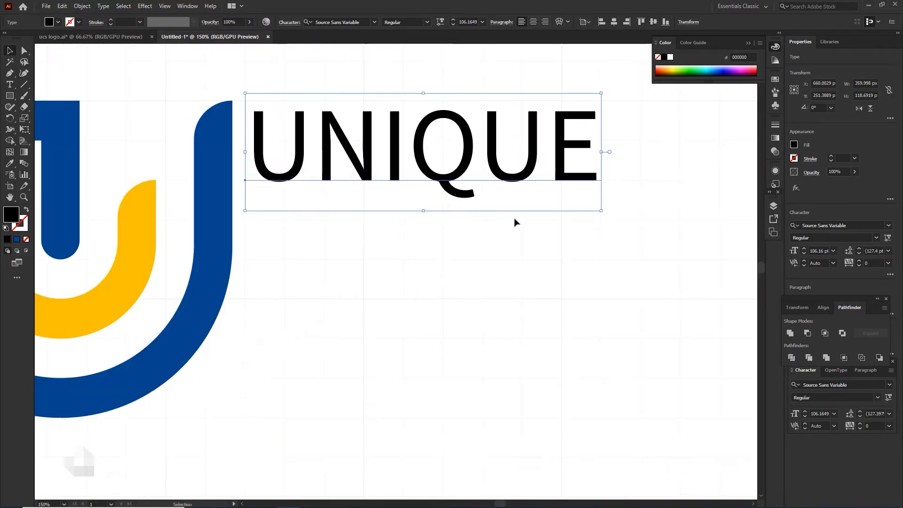
Set the UNIQUE text's font style to Bold and deselect it.
{"action": "left_click", "coordinate": [865, 237]}
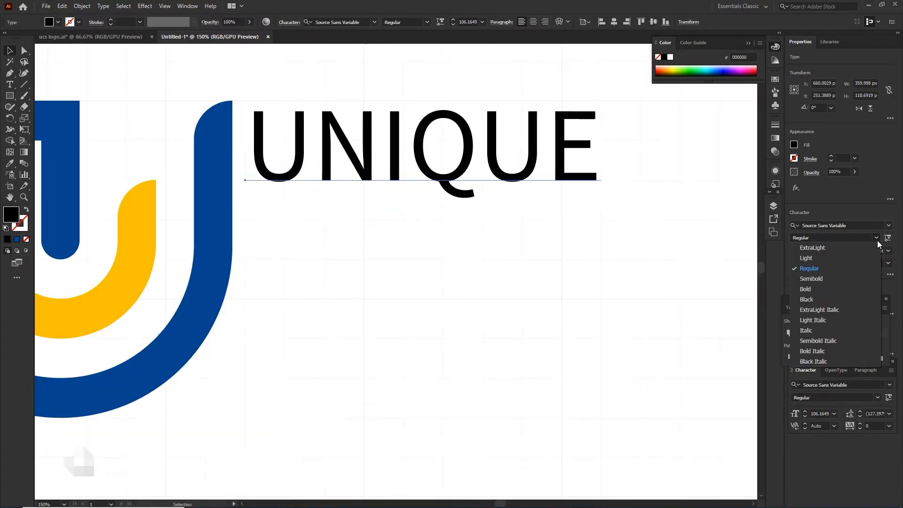
{"action": "left_click", "coordinate": [829, 290]}
{"action": "left_click", "coordinate": [500, 252]}
{"action": "scroll", "coordinate": [499, 254], "scroll_direction": "down", "scroll_amount": 3}
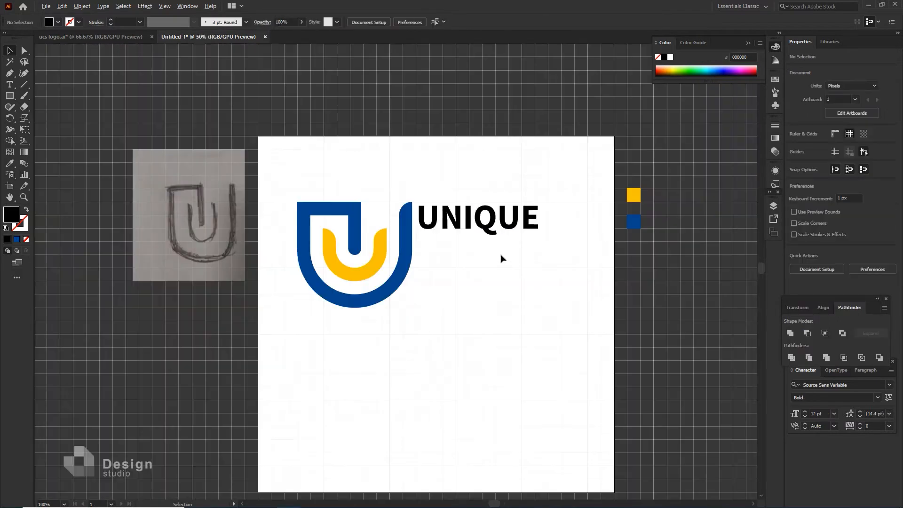
Duplicate the UNIQUE text and place the copy directly below the original as a second line.
{"action": "scroll", "coordinate": [503, 254], "scroll_direction": "up", "scroll_amount": 2}
{"action": "left_click", "coordinate": [477, 203]}
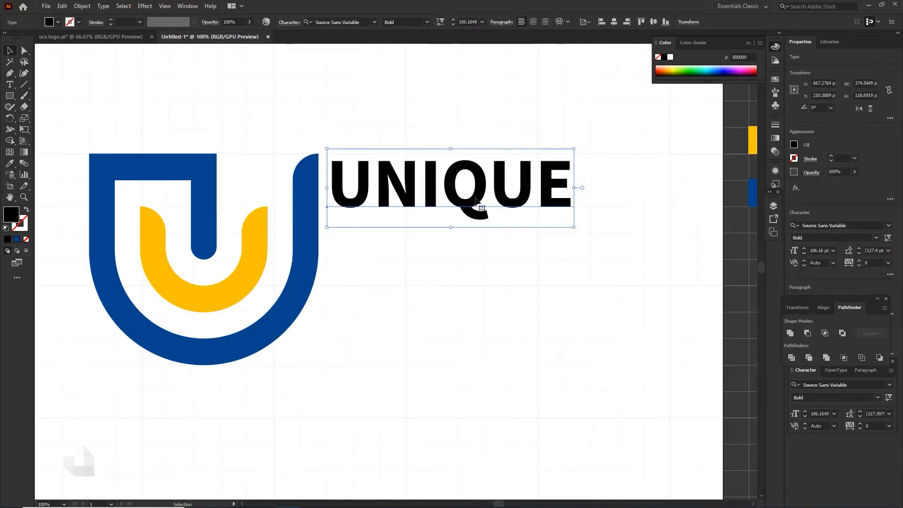
{"action": "left_click_drag", "start_coordinate": [476, 203], "coordinate": [451, 270]}
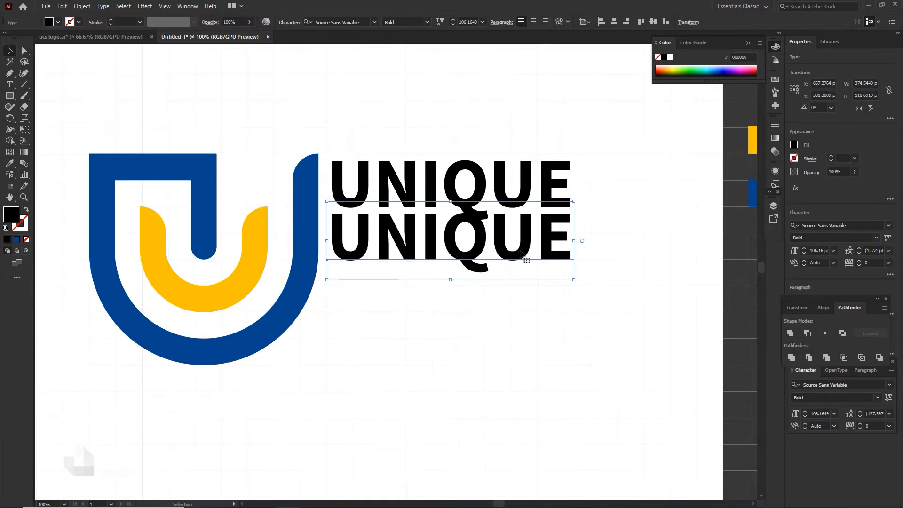
{"action": "key", "text": "shift+Down"}
{"action": "key", "text": "shift+Down"}
{"action": "key", "text": "shift+Down"}
{"action": "key", "text": "shift+Down"}
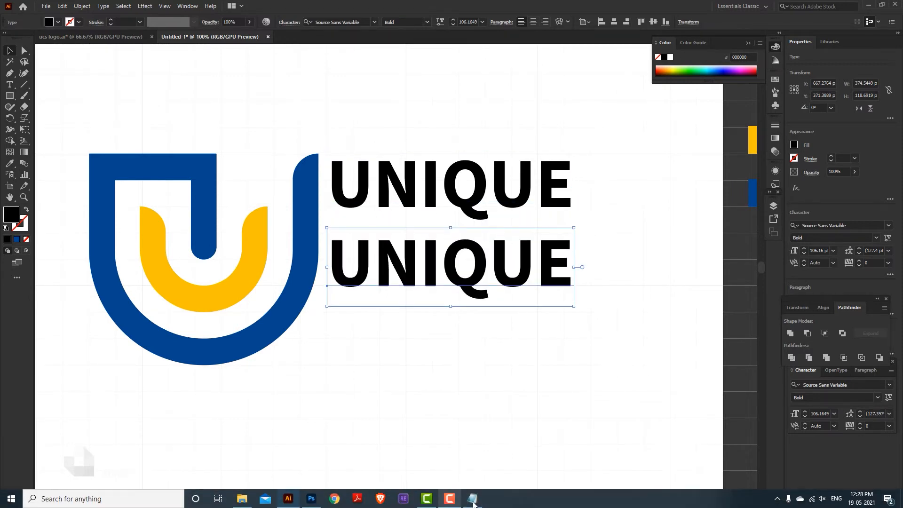
Copy the word CAREER from the Notepad text document and return to Illustrator.
{"action": "left_click", "coordinate": [473, 499]}
{"action": "key", "text": "Down"}
{"action": "key", "text": "shift+End"}
{"action": "key", "text": "ctrl+c"}
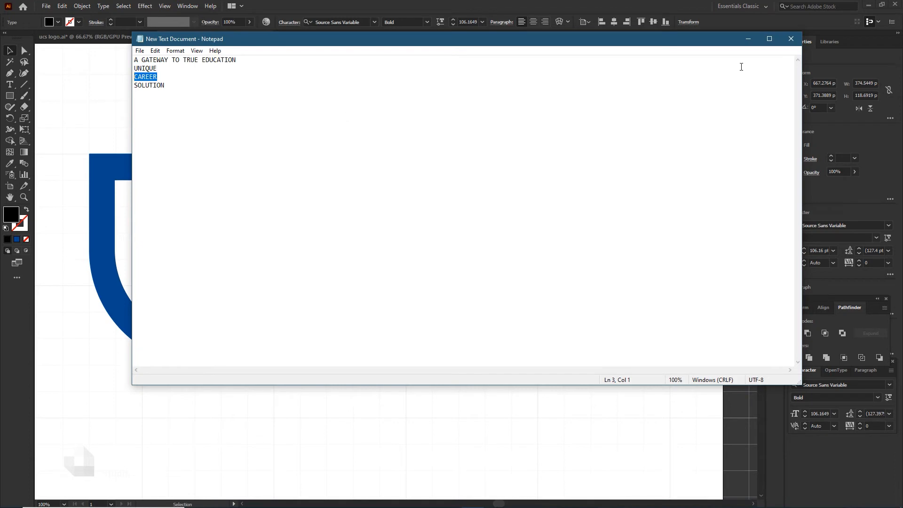
{"action": "left_click", "coordinate": [747, 38]}
Replace the wording of the lower UNIQUE text with CAREER and deselect it.
{"action": "double_click", "coordinate": [339, 274]}
{"action": "key", "text": "ctrl+a"}
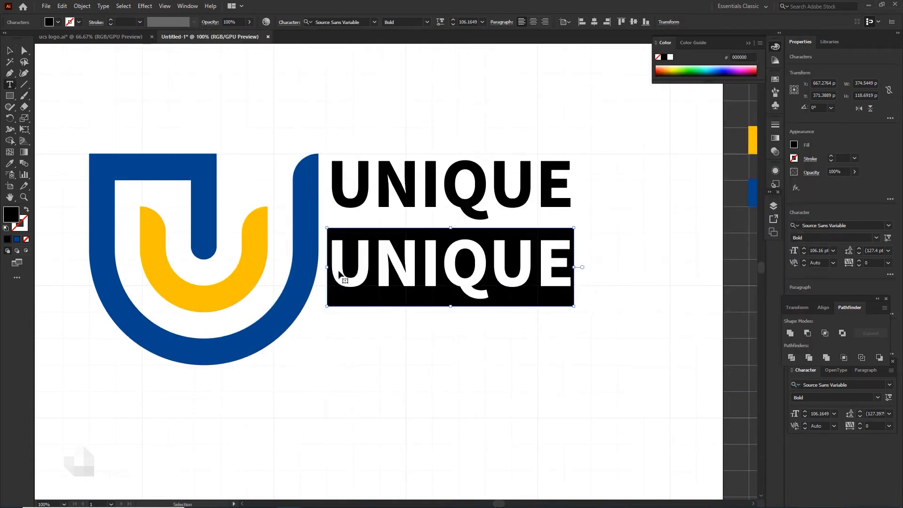
{"action": "key", "text": "ctrl+v"}
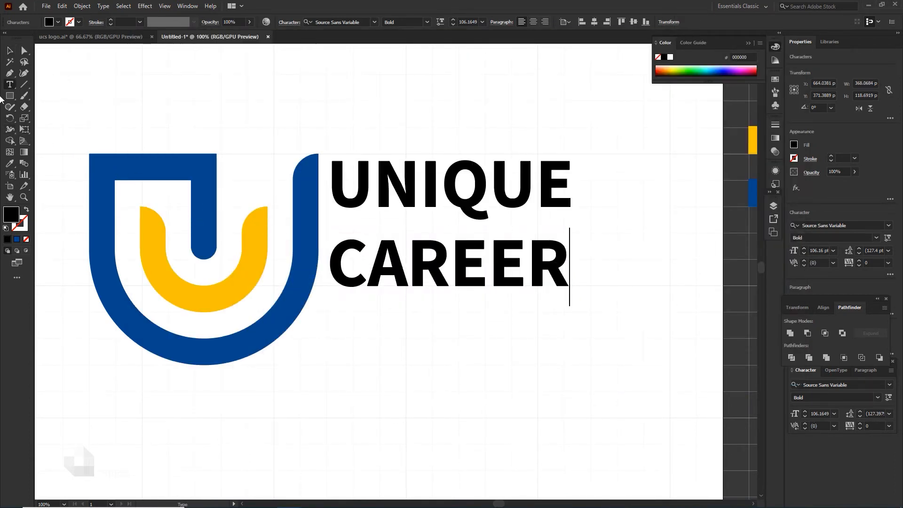
{"action": "key", "text": "Escape"}
{"action": "left_click", "coordinate": [576, 312]}
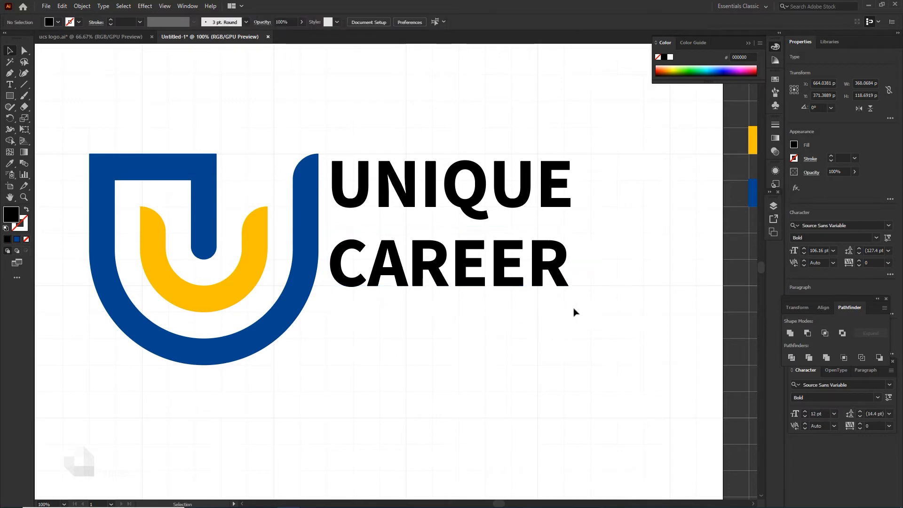
Duplicate the CAREER text below itself as an evenly spaced third line.
{"action": "left_click", "coordinate": [534, 285]}
{"action": "key", "text": "v"}
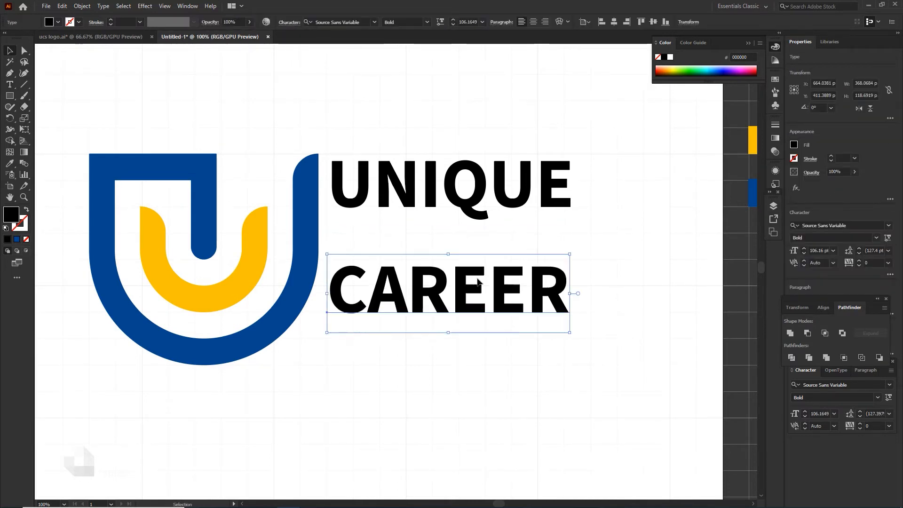
{"action": "left_click", "coordinate": [464, 296]}
{"action": "left_click_drag", "start_coordinate": [470, 248], "coordinate": [497, 327]}
{"action": "left_click", "coordinate": [441, 227]}
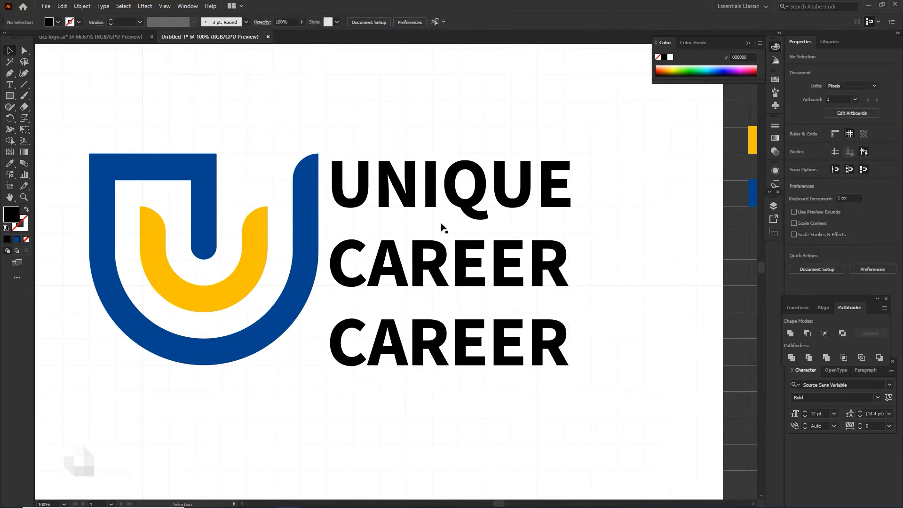
Show the rulers and place a horizontal guide along the bottom edge of the logo.
{"action": "right_click", "coordinate": [328, 107]}
{"action": "left_click", "coordinate": [367, 182]}
{"action": "key", "text": "ctrl+r"}
{"action": "left_click_drag", "start_coordinate": [285, 91], "coordinate": [240, 365]}
{"action": "scroll", "coordinate": [475, 389], "scroll_direction": "down", "scroll_amount": 2}
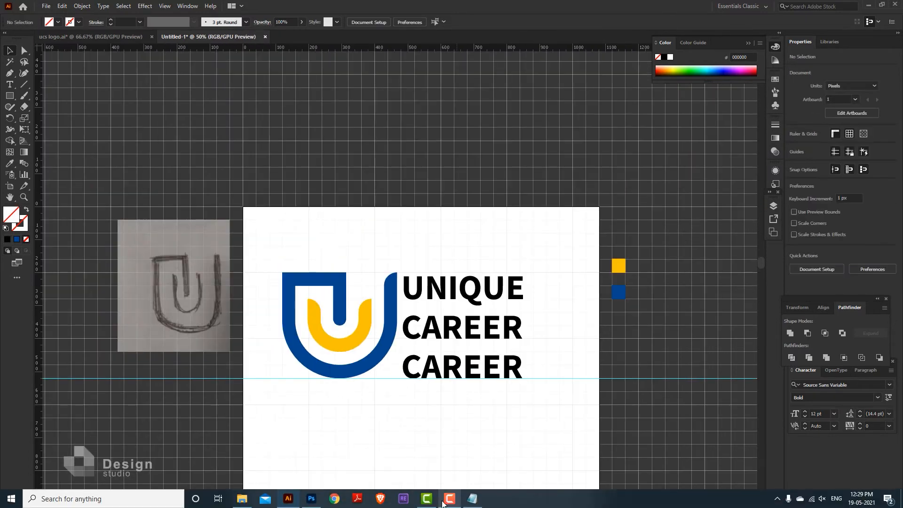
Replace the third line's CAREER text with the word SOLUTION copied from the Notepad document.
{"action": "left_click", "coordinate": [473, 499]}
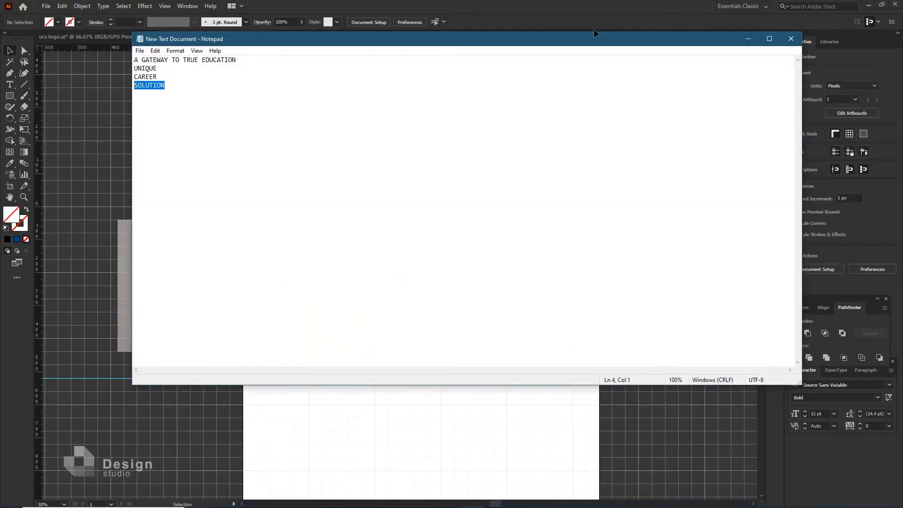
{"action": "left_click", "coordinate": [593, 29]}
{"action": "left_click", "coordinate": [515, 369]}
{"action": "double_click", "coordinate": [516, 368]}
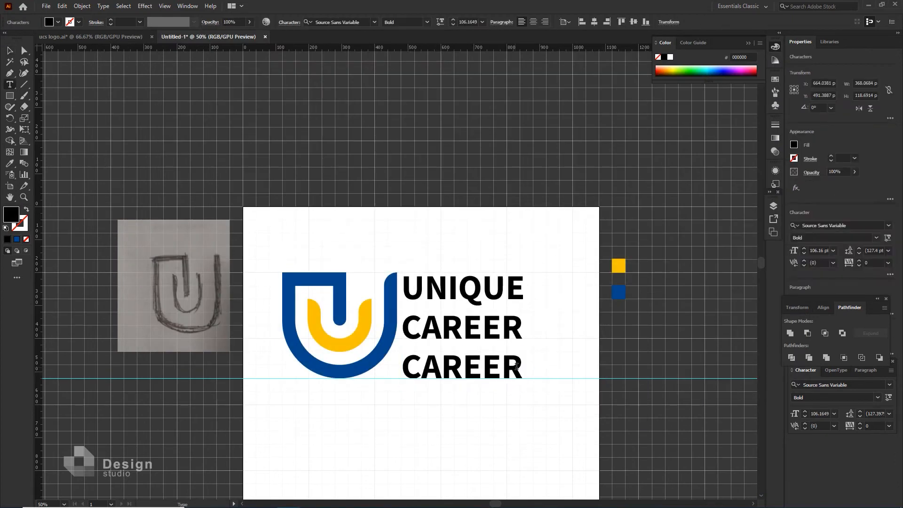
{"action": "left_click_drag", "start_coordinate": [516, 367], "coordinate": [359, 366]}
{"action": "type", "text": "SOLUTION"}
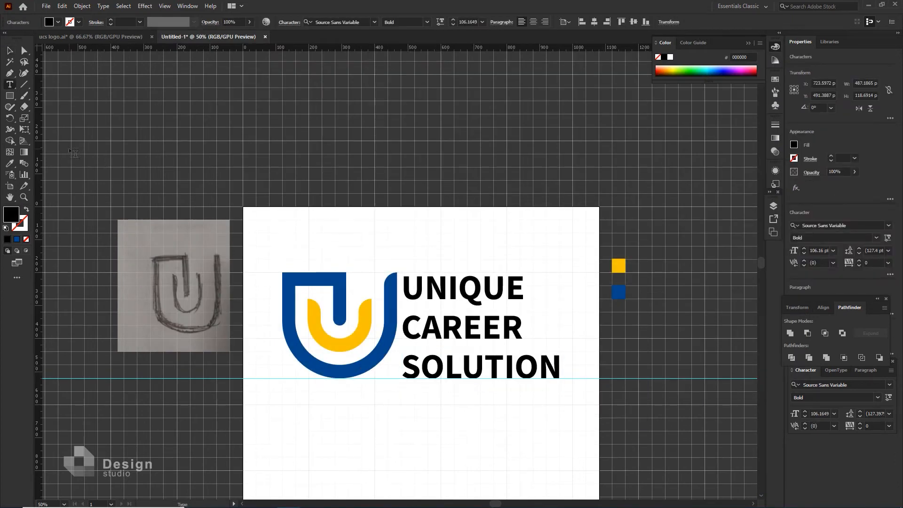
{"action": "left_click", "coordinate": [13, 50]}
Place a second horizontal guide along the top edge of the logo.
{"action": "scroll", "coordinate": [501, 281], "scroll_direction": "up", "scroll_amount": 1}
{"action": "left_click", "coordinate": [425, 226]}
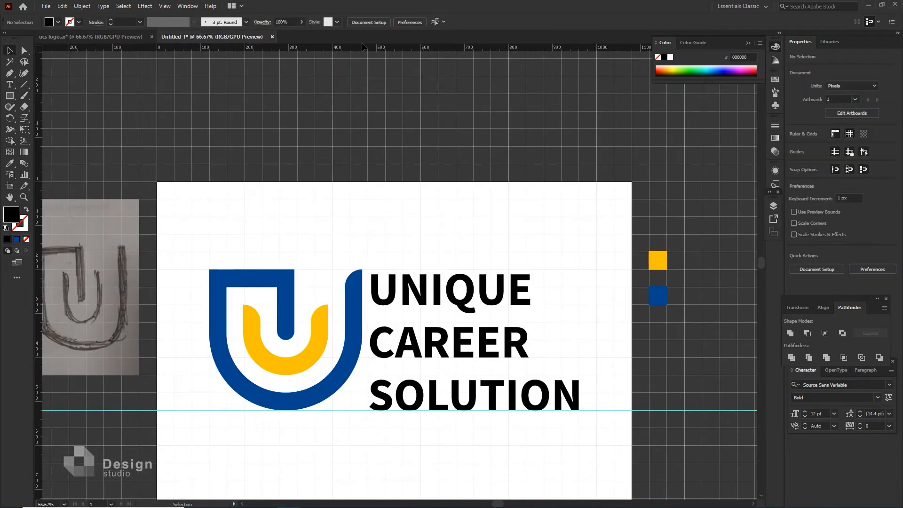
{"action": "left_click_drag", "start_coordinate": [376, 219], "coordinate": [460, 280]}
{"action": "left_click", "coordinate": [491, 293]}
{"action": "scroll", "coordinate": [491, 292], "scroll_direction": "up", "scroll_amount": 1}
{"action": "left_click", "coordinate": [460, 184]}
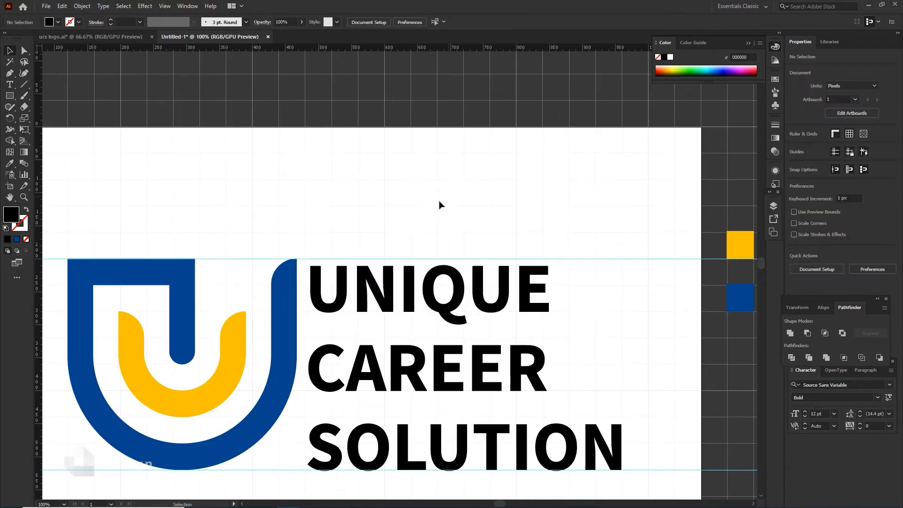
Scale the UNIQUE text up to about 113 pt so its top reaches the upper guide.
{"action": "scroll", "coordinate": [434, 212], "scroll_direction": "down", "scroll_amount": 1}
{"action": "left_click", "coordinate": [440, 259]}
{"action": "left_click_drag", "start_coordinate": [513, 239], "coordinate": [524, 236]}
Match the CAREER and SOLUTION texts to the UNIQUE text's size using the Eyedropper, then deselect.
{"action": "left_click", "coordinate": [463, 326]}
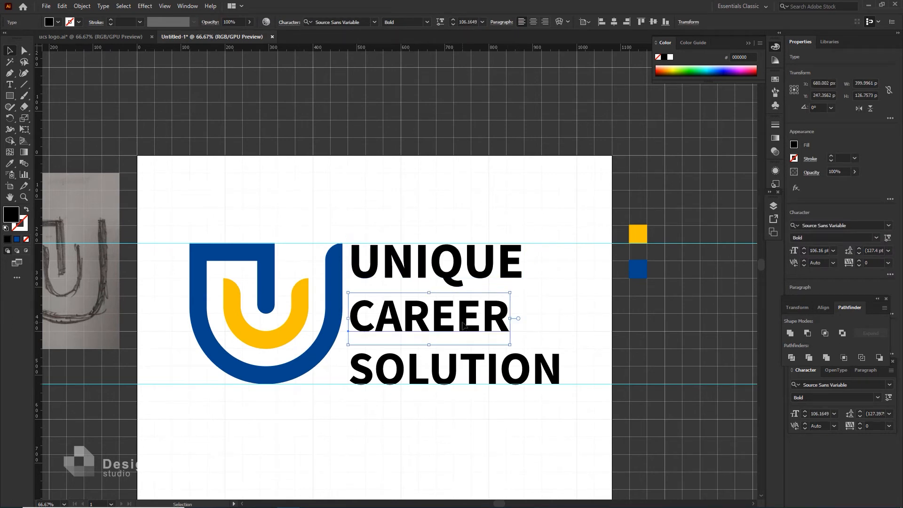
{"action": "left_click", "coordinate": [380, 264]}
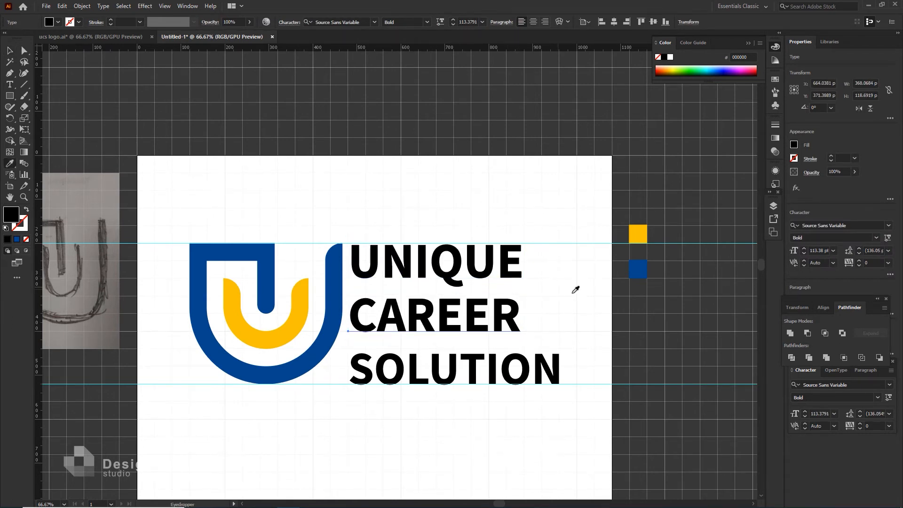
{"action": "left_click", "coordinate": [486, 360]}
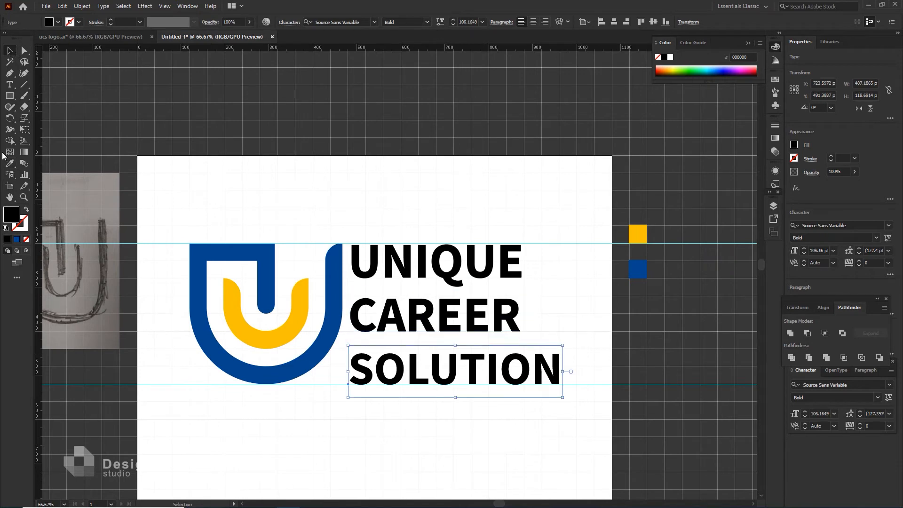
{"action": "key", "text": "i"}
{"action": "left_click", "coordinate": [414, 292]}
{"action": "scroll", "coordinate": [581, 315], "scroll_direction": "down", "scroll_amount": 2}
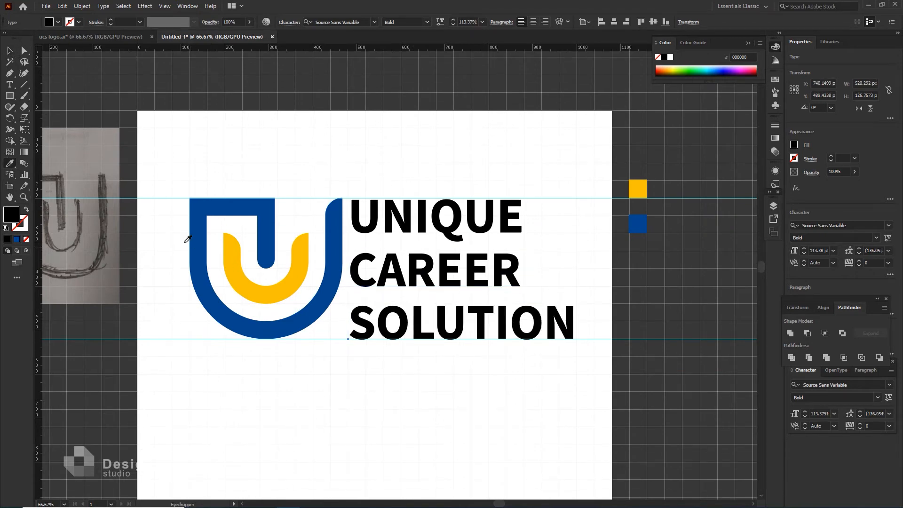
{"action": "left_click", "coordinate": [9, 51]}
{"action": "scroll", "coordinate": [421, 346], "scroll_direction": "down", "scroll_amount": 2}
{"action": "left_click", "coordinate": [430, 389]}
Examine the size and alignment of the three brand name lines against the logo and the horizontal guides.
{"action": "scroll", "coordinate": [430, 389], "scroll_direction": "down", "scroll_amount": 2}
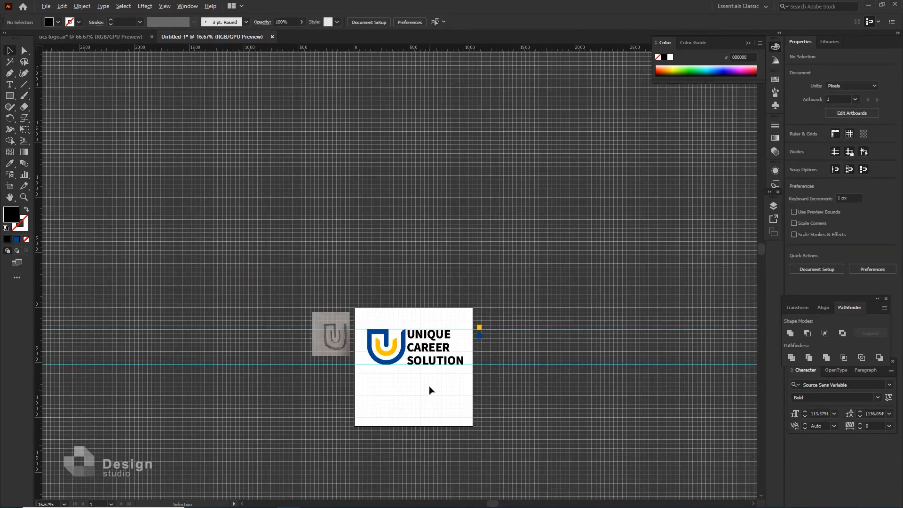
{"action": "scroll", "coordinate": [446, 389], "scroll_direction": "left", "scroll_amount": 2}
{"action": "scroll", "coordinate": [467, 387], "scroll_direction": "up", "scroll_amount": 4}
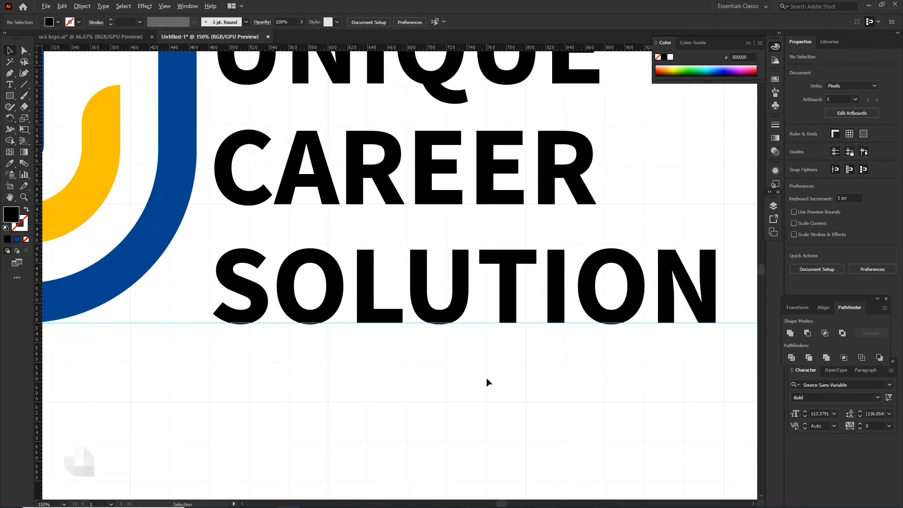
{"action": "scroll", "coordinate": [482, 398], "scroll_direction": "up", "scroll_amount": 3}
{"action": "scroll", "coordinate": [476, 402], "scroll_direction": "down", "scroll_amount": 2}
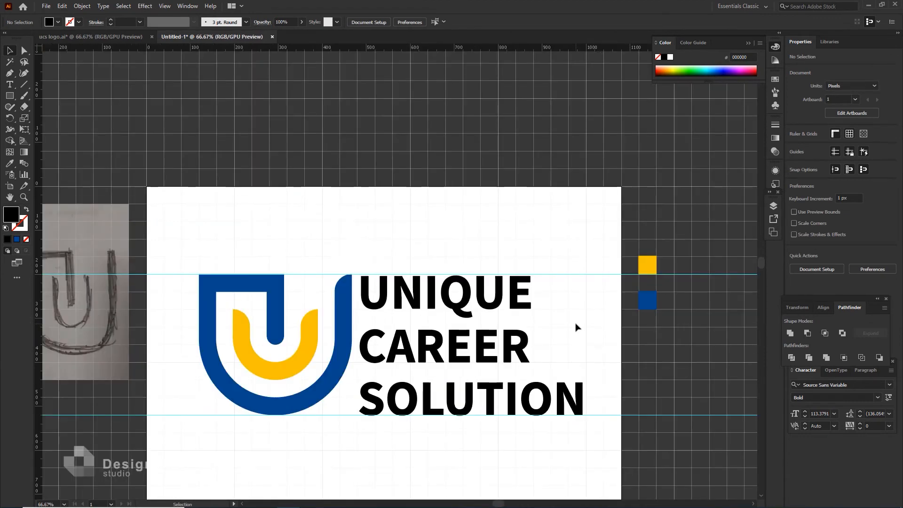
{"action": "left_click", "coordinate": [501, 344]}
{"action": "left_click", "coordinate": [513, 287], "text": "shift"}
{"action": "left_click", "coordinate": [570, 380], "text": "shift"}
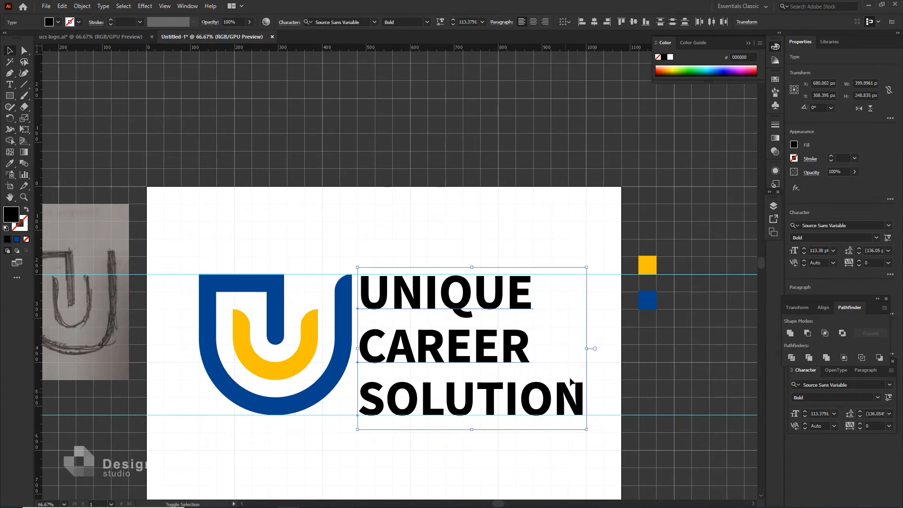
{"action": "left_click", "coordinate": [439, 439]}
Place vertical guides at the logo's left edge at 120 px and at the right end of SOLUTION.
{"action": "scroll", "coordinate": [400, 423], "scroll_direction": "down", "scroll_amount": 2}
{"action": "scroll", "coordinate": [373, 424], "scroll_direction": "down", "scroll_amount": 1}
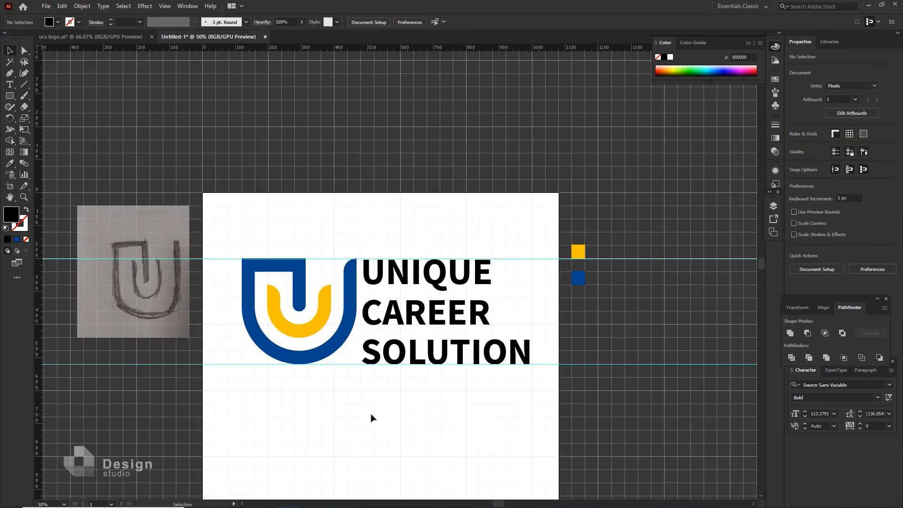
{"action": "scroll", "coordinate": [372, 415], "scroll_direction": "down", "scroll_amount": 3}
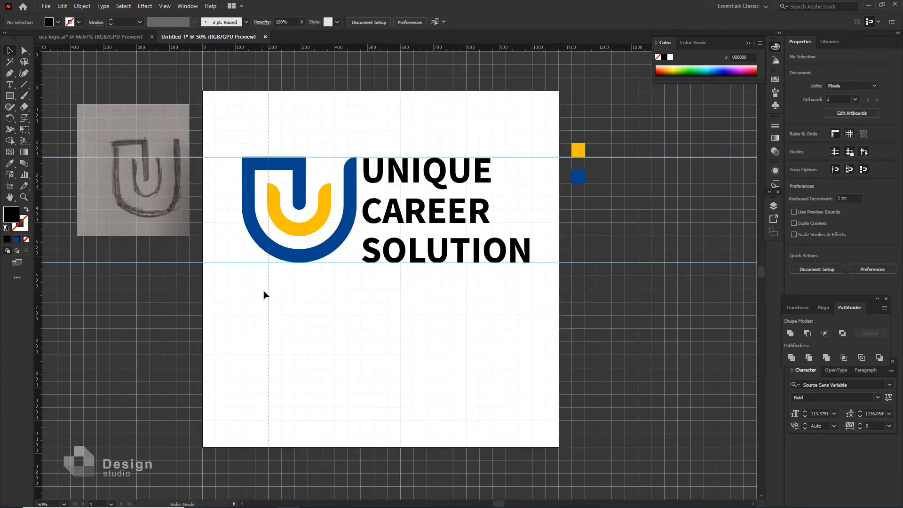
{"action": "left_click_drag", "start_coordinate": [242, 298], "coordinate": [242, 298]}
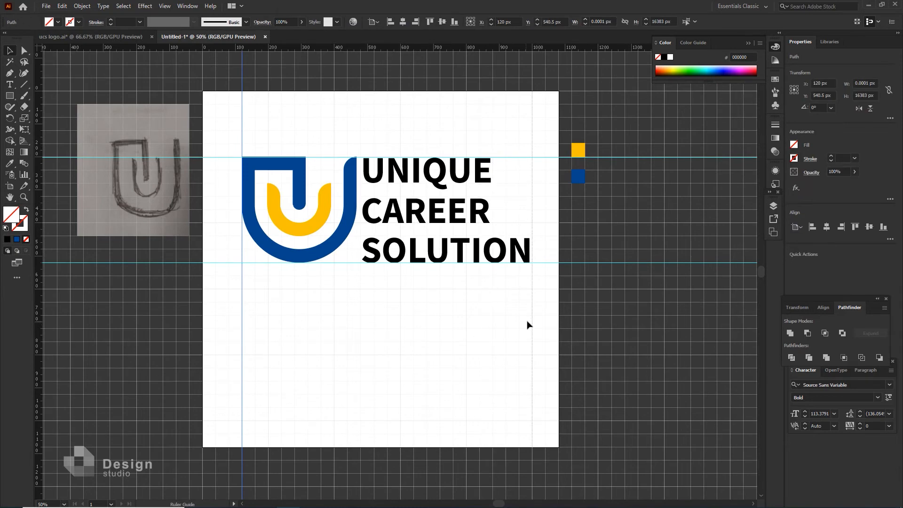
{"action": "left_click_drag", "start_coordinate": [527, 324], "coordinate": [534, 323]}
{"action": "left_click", "coordinate": [402, 290]}
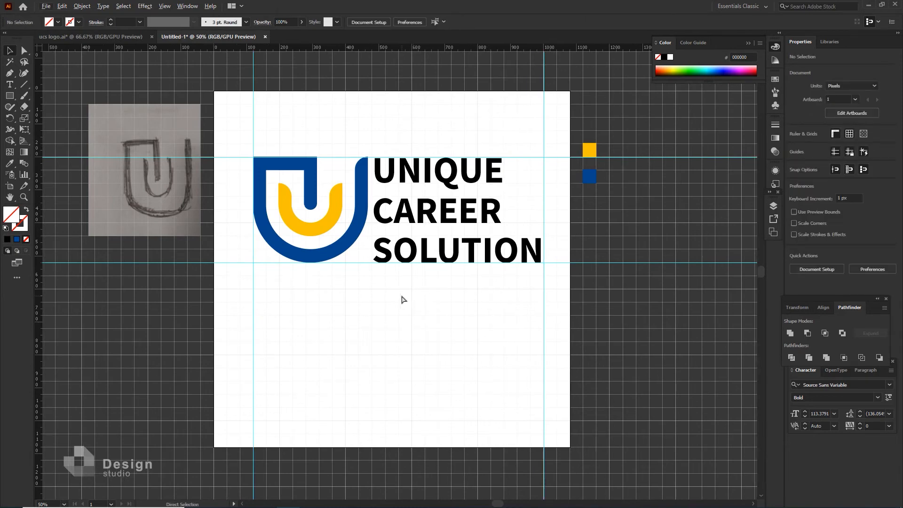
Copy the line A GATEWAY TO TRUE EDUCATION from the Notepad document.
{"action": "key", "text": "ctrl+plus"}
{"action": "scroll", "coordinate": [401, 302], "scroll_direction": "left", "scroll_amount": 4}
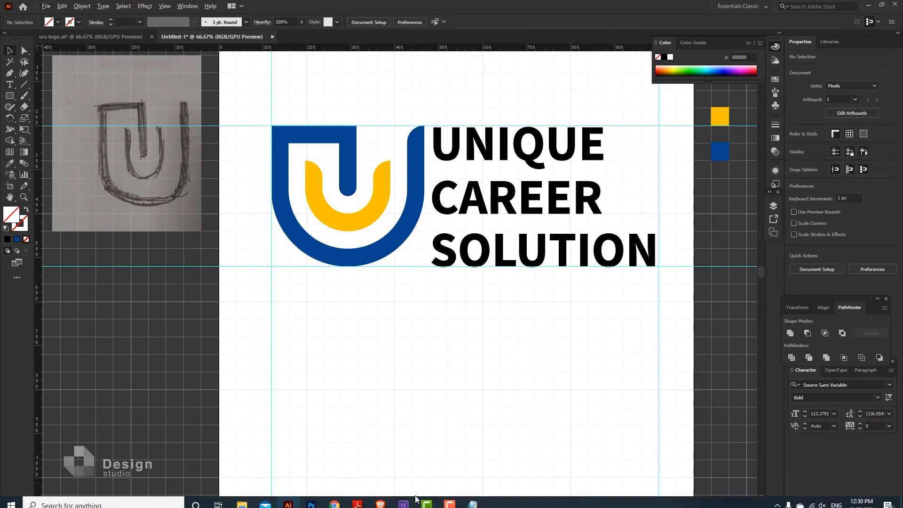
{"action": "left_click", "coordinate": [478, 499]}
{"action": "left_click_drag", "start_coordinate": [239, 61], "coordinate": [136, 58]}
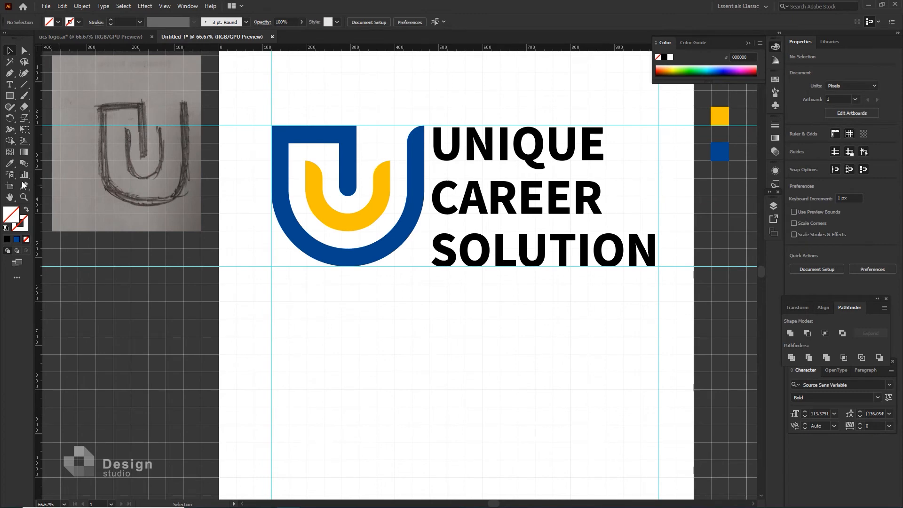
Add the tagline A GATEWAY TO TRUE EDUCATION as a new text below the logo.
{"action": "left_click", "coordinate": [11, 86]}
{"action": "left_click", "coordinate": [307, 302]}
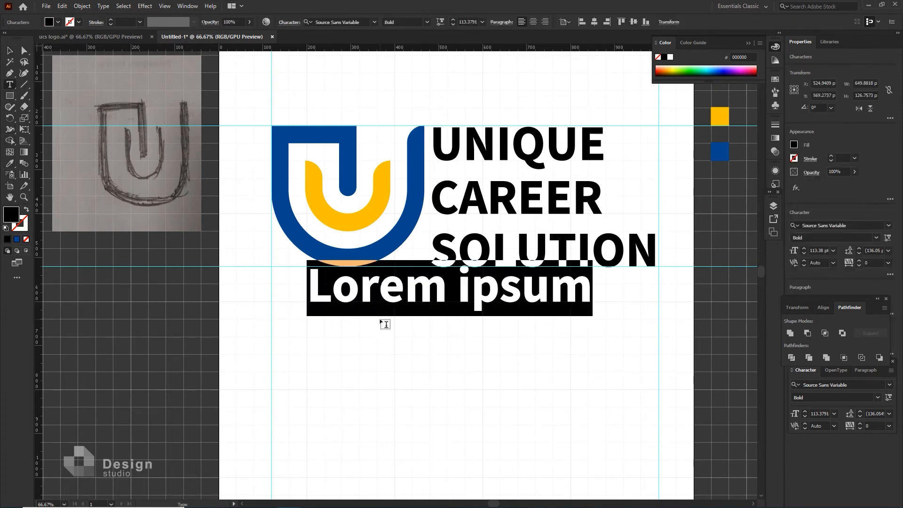
{"action": "key", "text": "ctrl+v"}
{"action": "left_click", "coordinate": [8, 51]}
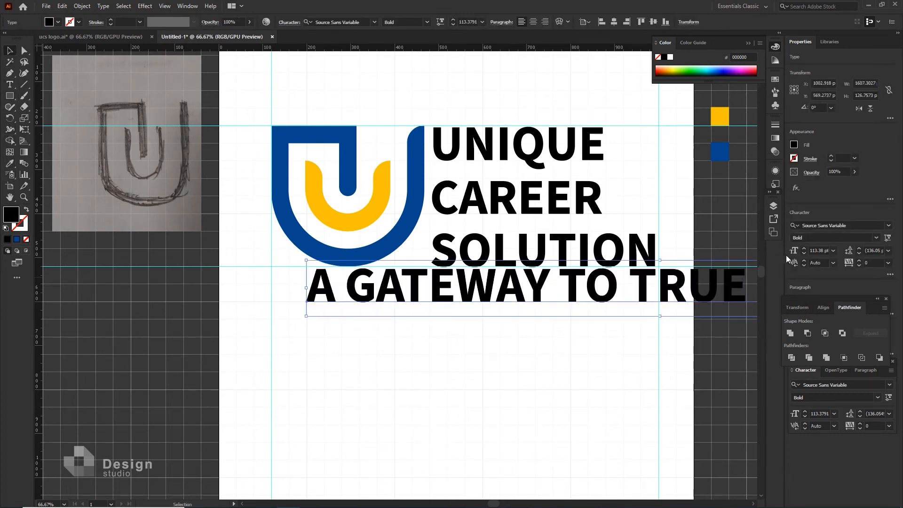
Set the tagline to Regular style, 21 pt size and 500 tracking.
{"action": "left_click", "coordinate": [876, 238]}
{"action": "left_click", "coordinate": [842, 275]}
{"action": "left_click", "coordinate": [833, 251]}
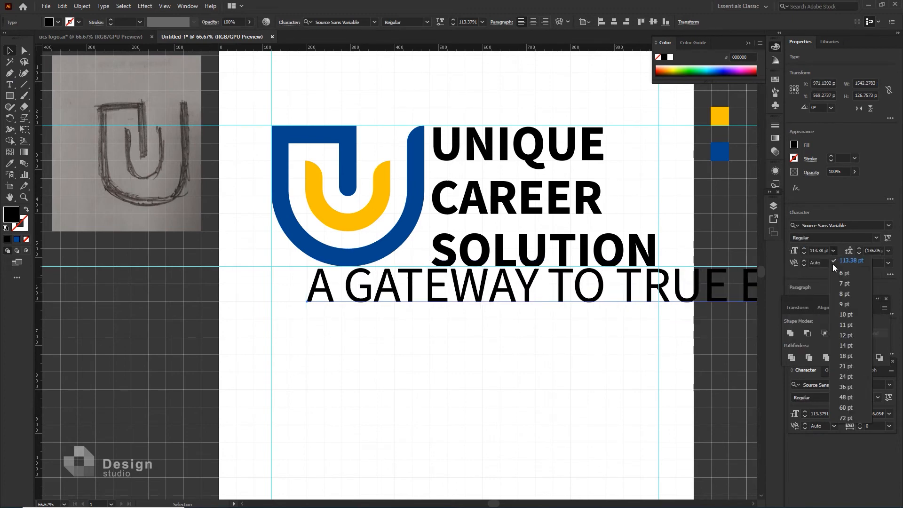
{"action": "left_click", "coordinate": [850, 363]}
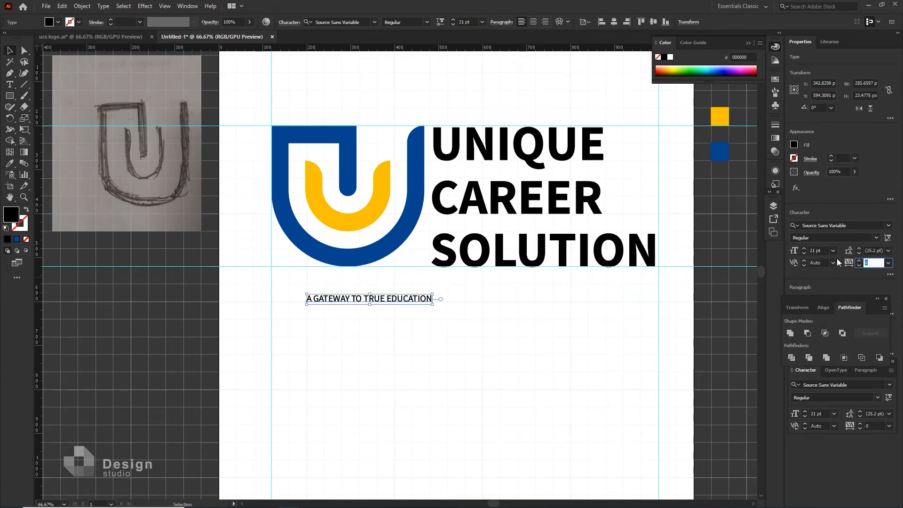
{"action": "type", "text": "500"}
{"action": "key", "text": "Return"}
{"action": "left_click", "coordinate": [498, 307]}
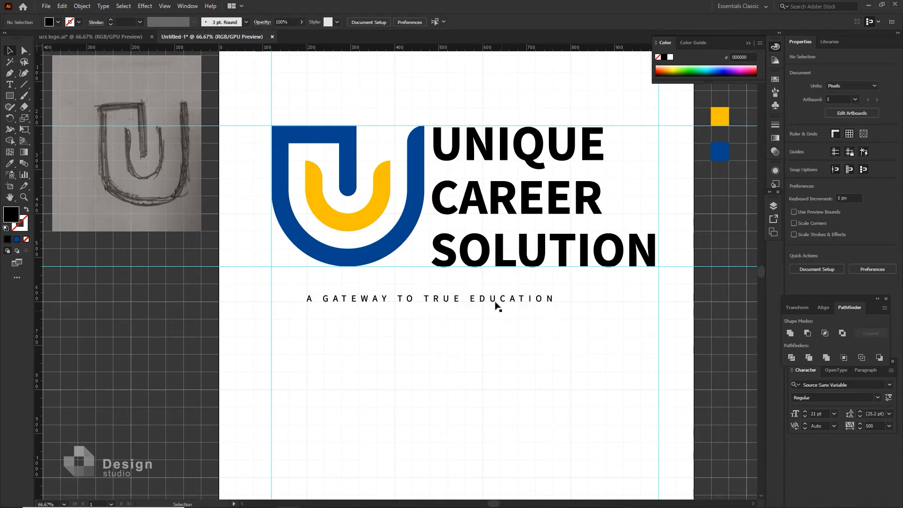
Position the tagline just under the logo and scale it to span the width between the two vertical guides.
{"action": "left_click_drag", "start_coordinate": [475, 291], "coordinate": [653, 311]}
{"action": "left_click", "coordinate": [523, 323]}
{"action": "key", "text": "ctrl+z"}
{"action": "key", "text": "ctrl+shift+z"}
{"action": "left_click", "coordinate": [548, 347]}
{"action": "scroll", "coordinate": [548, 347], "scroll_direction": "down", "scroll_amount": 2}
{"action": "scroll", "coordinate": [548, 348], "scroll_direction": "up", "scroll_amount": 2}
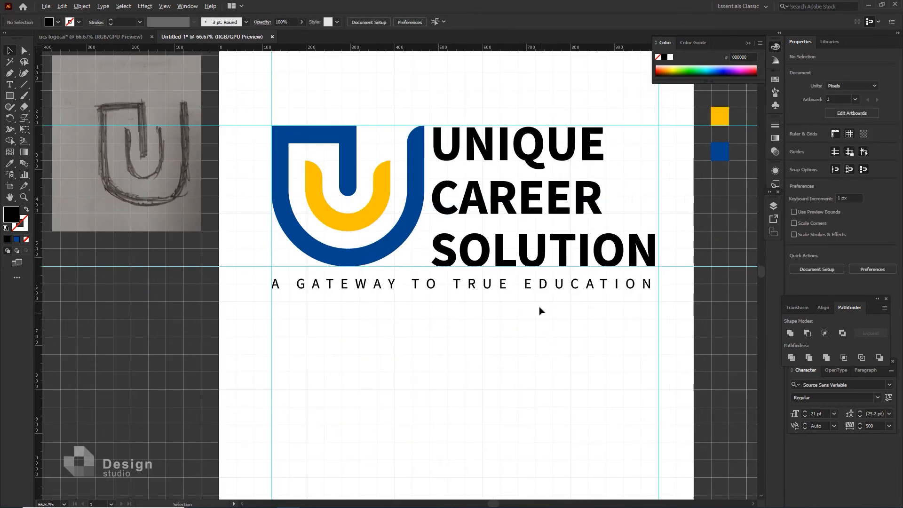
Move the tagline slightly down to widen the gap between it and the logo above.
{"action": "left_click", "coordinate": [562, 289]}
{"action": "left_click", "coordinate": [536, 322]}
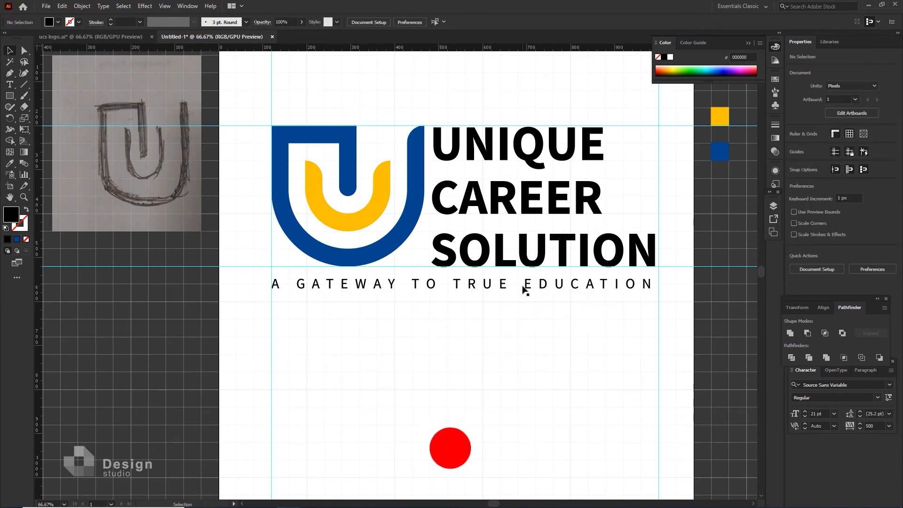
{"action": "left_click_drag", "start_coordinate": [523, 285], "coordinate": [524, 296]}
{"action": "left_click", "coordinate": [526, 344]}
{"action": "scroll", "coordinate": [527, 341], "scroll_direction": "down", "scroll_amount": 2}
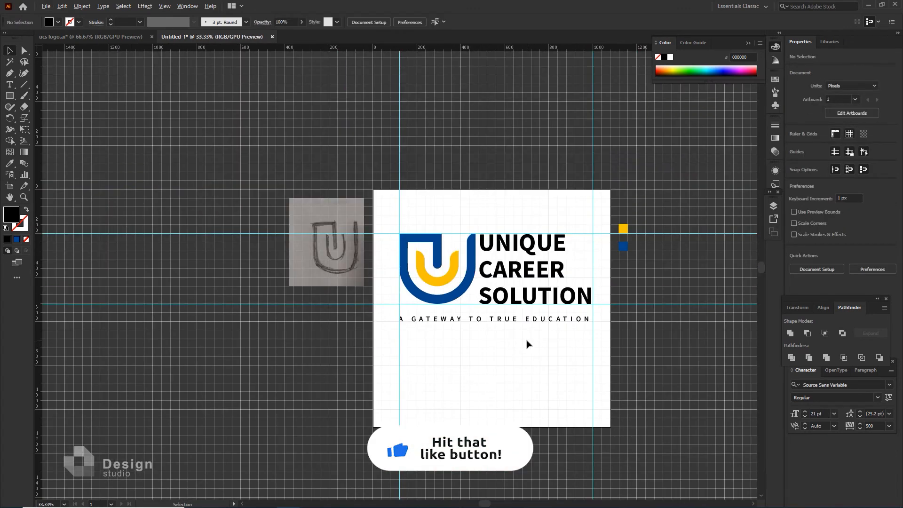
{"action": "scroll", "coordinate": [527, 344], "scroll_direction": "up", "scroll_amount": 2}
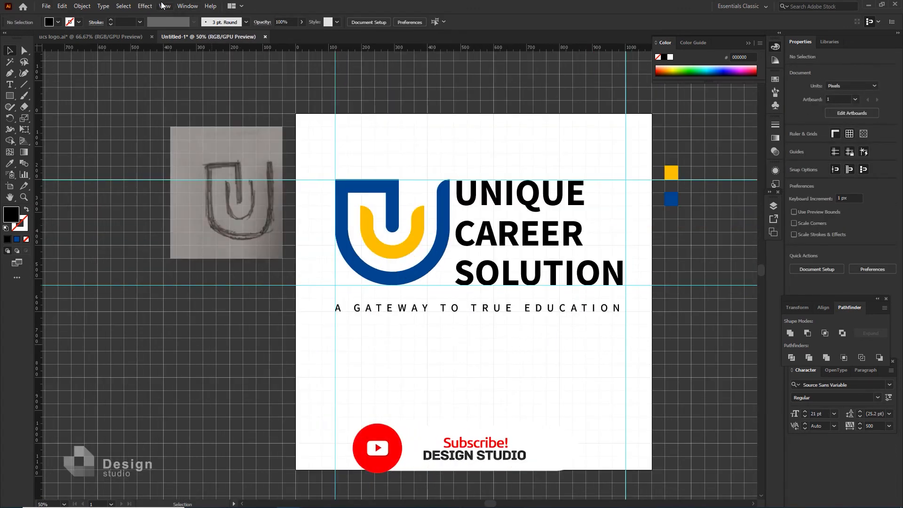
Turn off snapping to the grid.
{"action": "left_click", "coordinate": [144, 6]}
{"action": "mouse_move", "coordinate": [164, 5]}
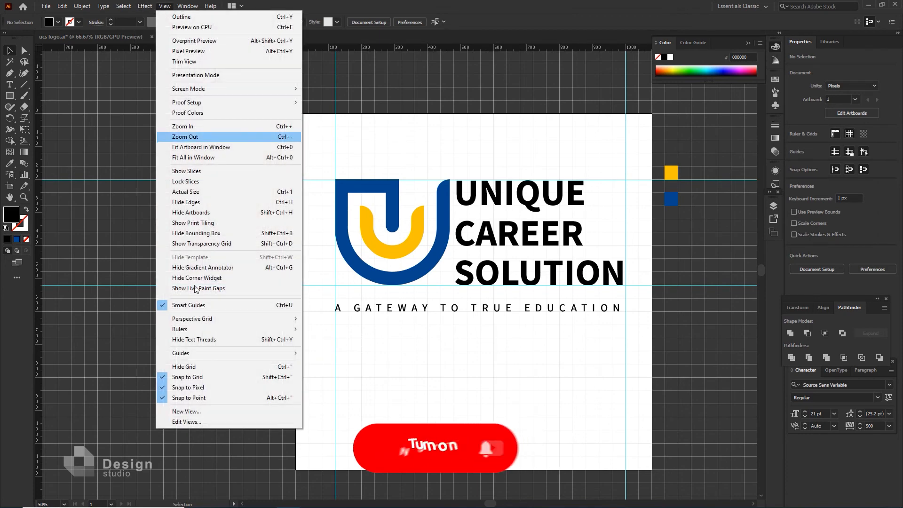
{"action": "left_click", "coordinate": [204, 377]}
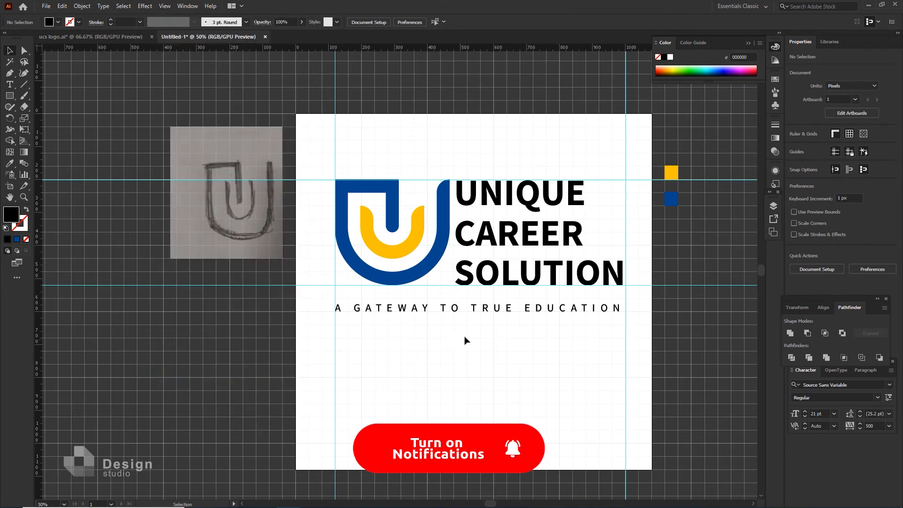
{"action": "scroll", "coordinate": [465, 339], "scroll_direction": "up", "scroll_amount": 3}
{"action": "left_click", "coordinate": [522, 285]}
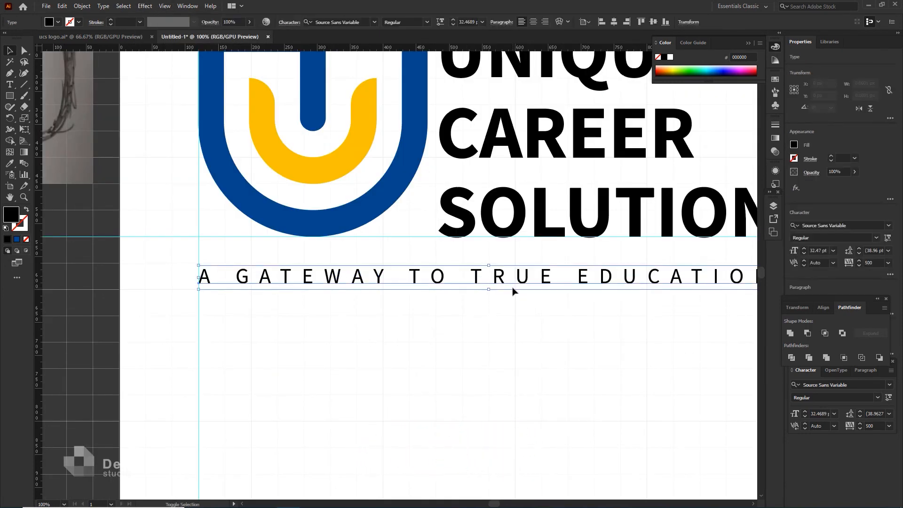
{"action": "left_click", "coordinate": [516, 343]}
{"action": "scroll", "coordinate": [516, 342], "scroll_direction": "down", "scroll_amount": 3}
{"action": "left_click", "coordinate": [606, 312]}
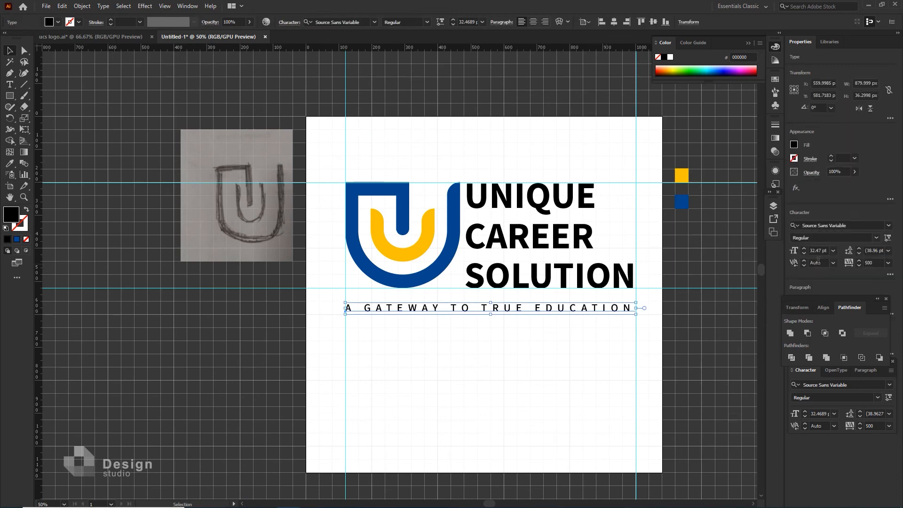
{"action": "left_click", "coordinate": [833, 252]}
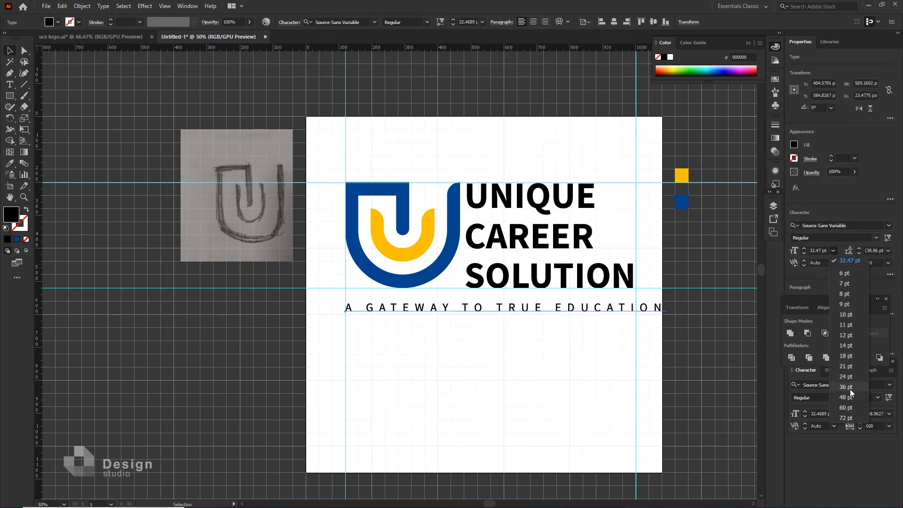
{"action": "left_click", "coordinate": [706, 311]}
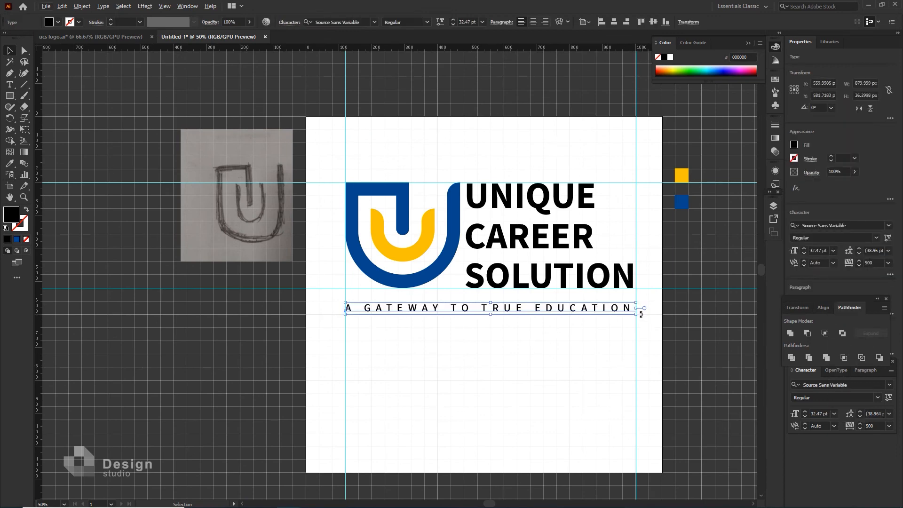
Scale the tagline slightly so its last letter meets the vertical guide at the end of SOLUTION.
{"action": "scroll", "coordinate": [641, 313], "scroll_direction": "up", "scroll_amount": 2}
{"action": "left_click_drag", "start_coordinate": [640, 314], "coordinate": [643, 323]}
{"action": "scroll", "coordinate": [468, 397], "scroll_direction": "left", "scroll_amount": 3}
{"action": "left_click", "coordinate": [439, 401]}
{"action": "scroll", "coordinate": [439, 401], "scroll_direction": "down", "scroll_amount": 1}
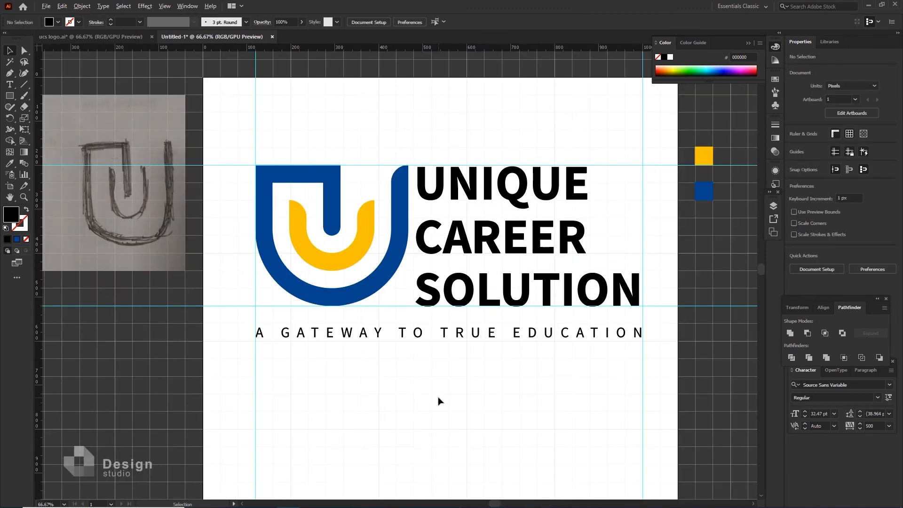
Hide the grid and the guides.
{"action": "scroll", "coordinate": [476, 381], "scroll_direction": "down", "scroll_amount": 1}
{"action": "right_click", "coordinate": [485, 375]}
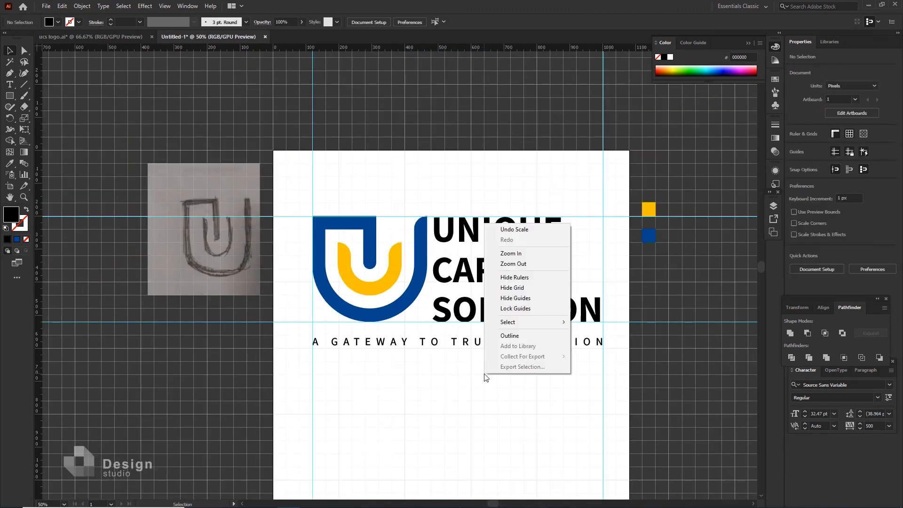
{"action": "left_click", "coordinate": [512, 287]}
{"action": "right_click", "coordinate": [477, 364]}
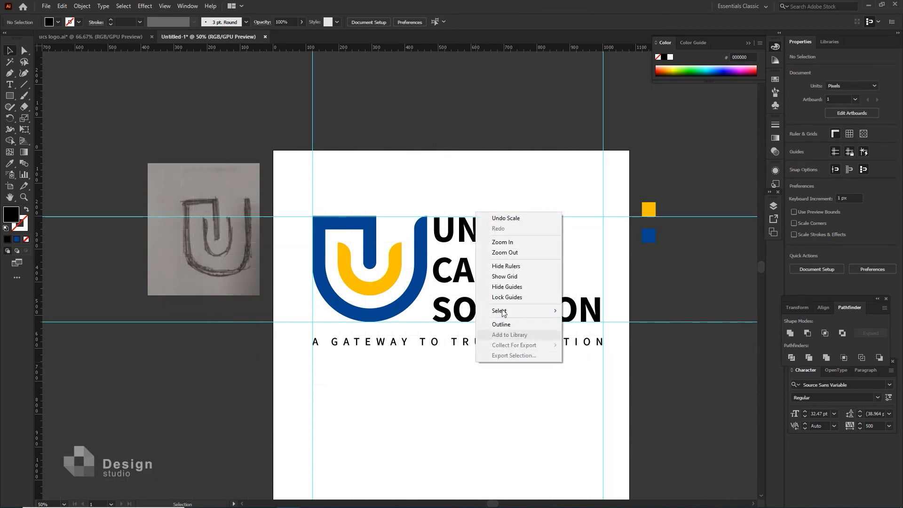
{"action": "left_click", "coordinate": [512, 285]}
{"action": "scroll", "coordinate": [561, 348], "scroll_direction": "down", "scroll_amount": 1}
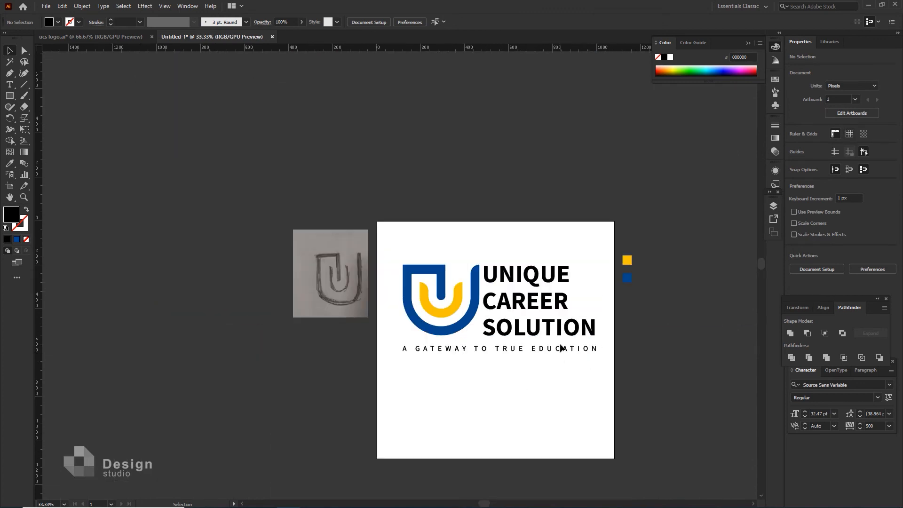
Group the U mark, company name and tagline, and scale the group down to about 292 px wide.
{"action": "left_click", "coordinate": [396, 242]}
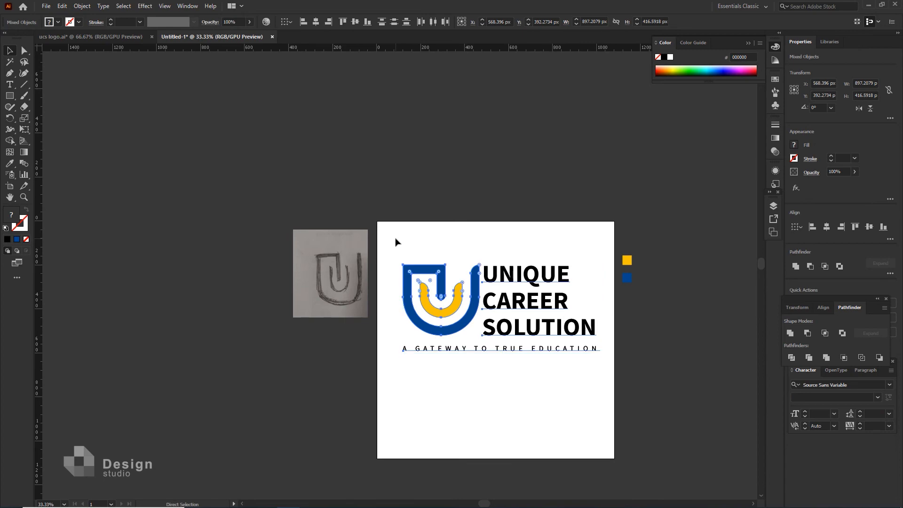
{"action": "scroll", "coordinate": [570, 387], "scroll_direction": "up", "scroll_amount": 1}
{"action": "left_click_drag", "start_coordinate": [616, 337], "coordinate": [479, 277]}
{"action": "scroll", "coordinate": [484, 262], "scroll_direction": "up", "scroll_amount": 3}
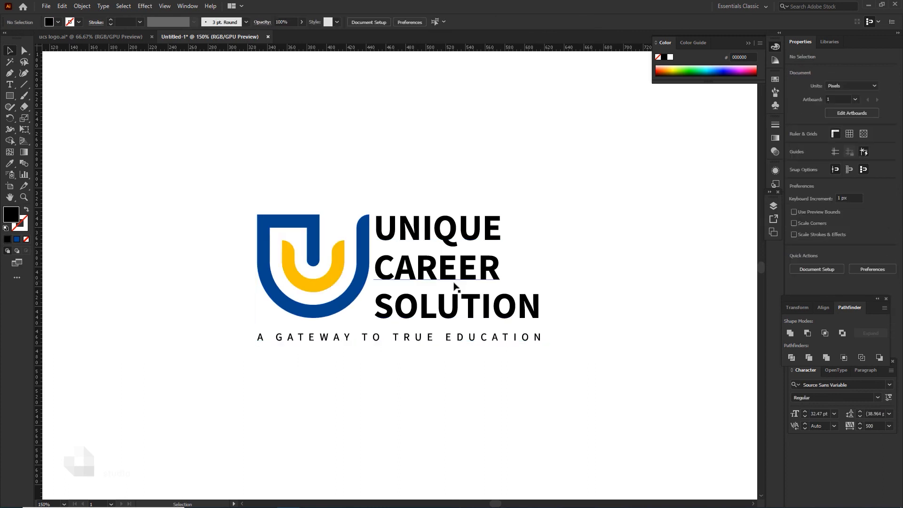
{"action": "scroll", "coordinate": [545, 296], "scroll_direction": "down", "scroll_amount": 2}
{"action": "scroll", "coordinate": [554, 299], "scroll_direction": "up", "scroll_amount": 1}
Undo the last reduction of the grouped logo.
{"action": "double_click", "coordinate": [455, 242]}
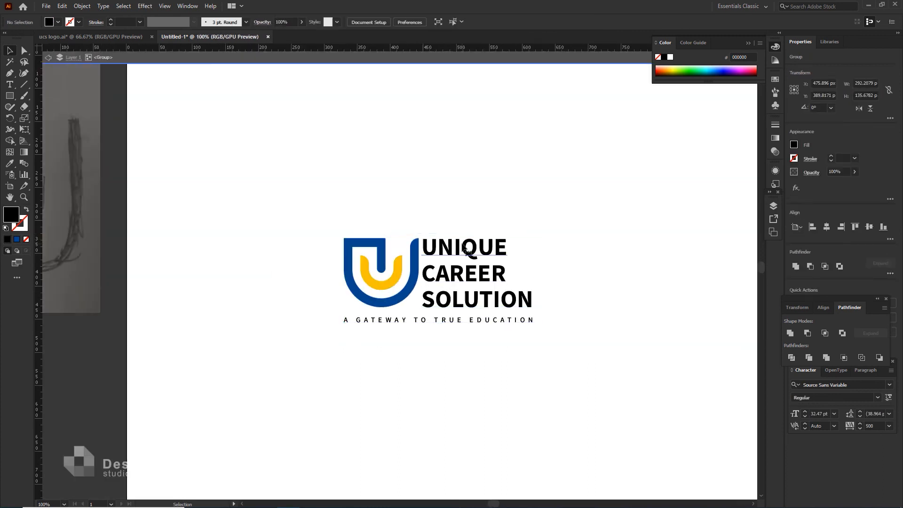
{"action": "scroll", "coordinate": [519, 327], "scroll_direction": "down", "scroll_amount": 3}
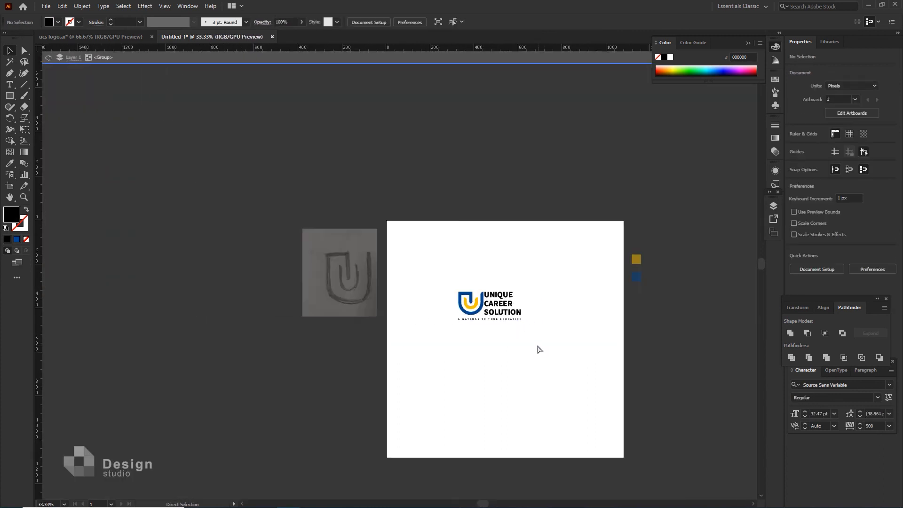
{"action": "double_click", "coordinate": [539, 349]}
{"action": "scroll", "coordinate": [588, 364], "scroll_direction": "down", "scroll_amount": 1}
{"action": "scroll", "coordinate": [576, 309], "scroll_direction": "up", "scroll_amount": 1}
{"action": "left_click", "coordinate": [569, 332]}
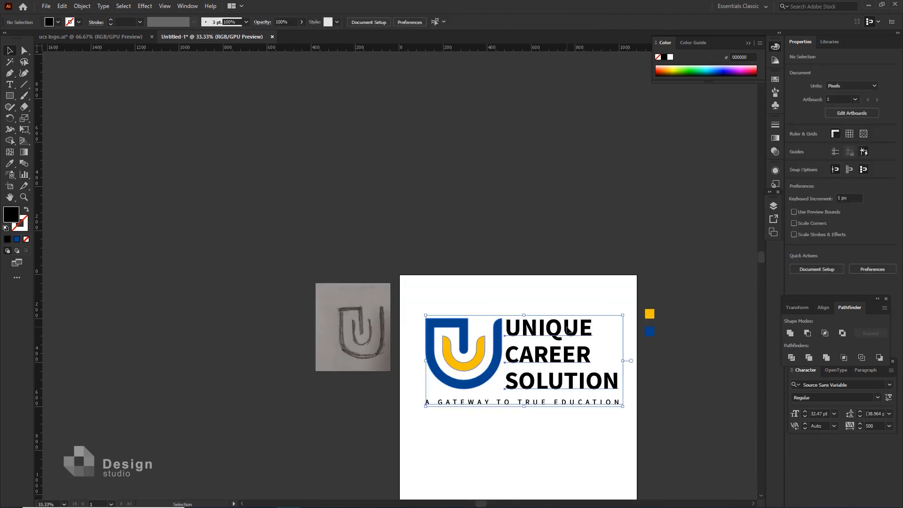
Within the logo group, nudge the UNIQUE CAREER SOLUTION text about 11 px away from the U mark.
{"action": "double_click", "coordinate": [574, 370]}
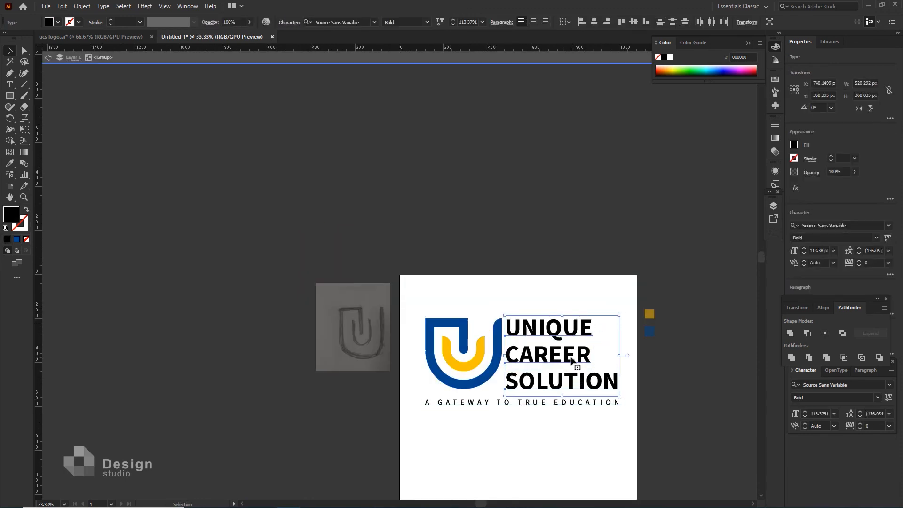
{"action": "key", "text": "Right"}
{"action": "key", "text": "Right"}
{"action": "key", "text": "Right"}
{"action": "key", "text": "Right"}
{"action": "key", "text": "Right"}
{"action": "key", "text": "Right"}
{"action": "key", "text": "Right"}
{"action": "key", "text": "Right"}
{"action": "key", "text": "Right"}
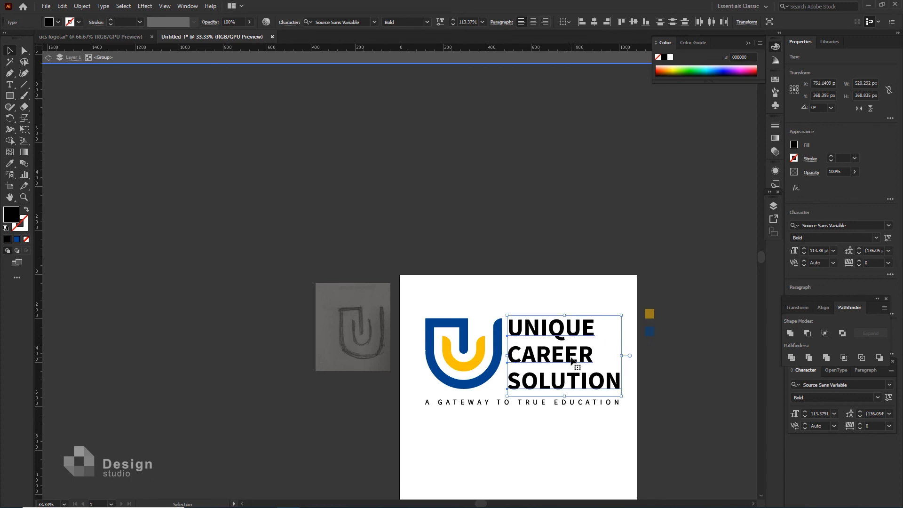
{"action": "key", "text": "Right"}
{"action": "left_click", "coordinate": [585, 433]}
{"action": "scroll", "coordinate": [591, 431], "scroll_direction": "down", "scroll_amount": 1}
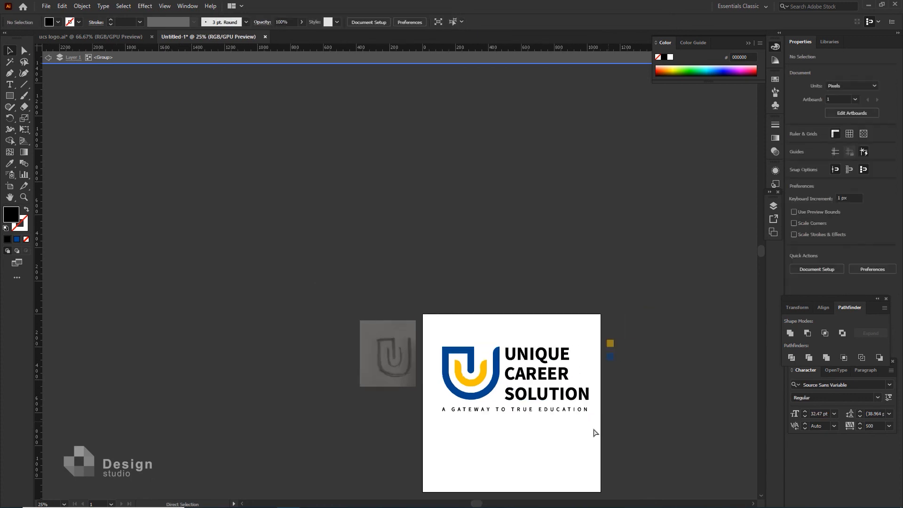
Scale the tagline slightly wider so it ends in line with the right edge of SOLUTION.
{"action": "scroll", "coordinate": [535, 418], "scroll_direction": "up", "scroll_amount": 2}
{"action": "left_click", "coordinate": [531, 405]}
{"action": "left_click_drag", "start_coordinate": [532, 409], "coordinate": [542, 401]}
{"action": "left_click", "coordinate": [551, 391]}
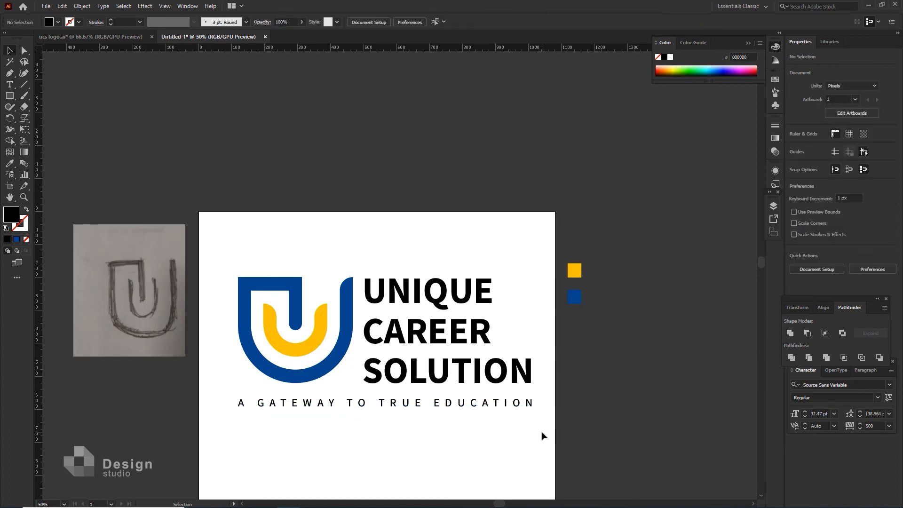
Show the guides, align the vertical guide near SOLUTION with the text's right edge, and hide the guides again.
{"action": "right_click", "coordinate": [274, 455]}
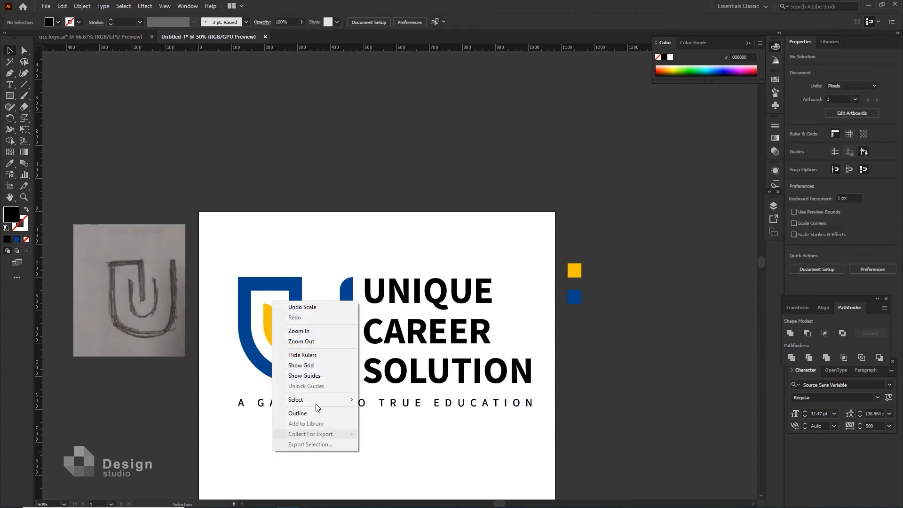
{"action": "left_click", "coordinate": [315, 375]}
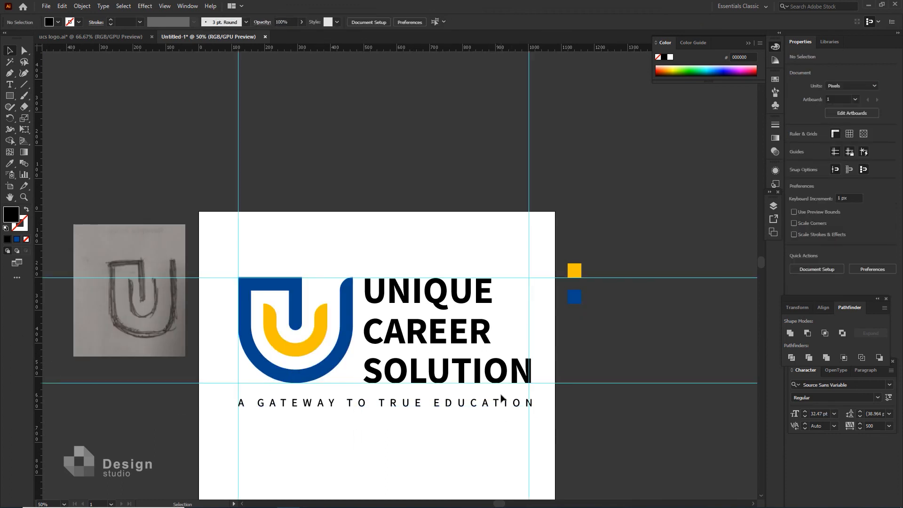
{"action": "left_click_drag", "start_coordinate": [528, 419], "coordinate": [532, 418]}
{"action": "left_click", "coordinate": [558, 418]}
{"action": "right_click", "coordinate": [498, 446]}
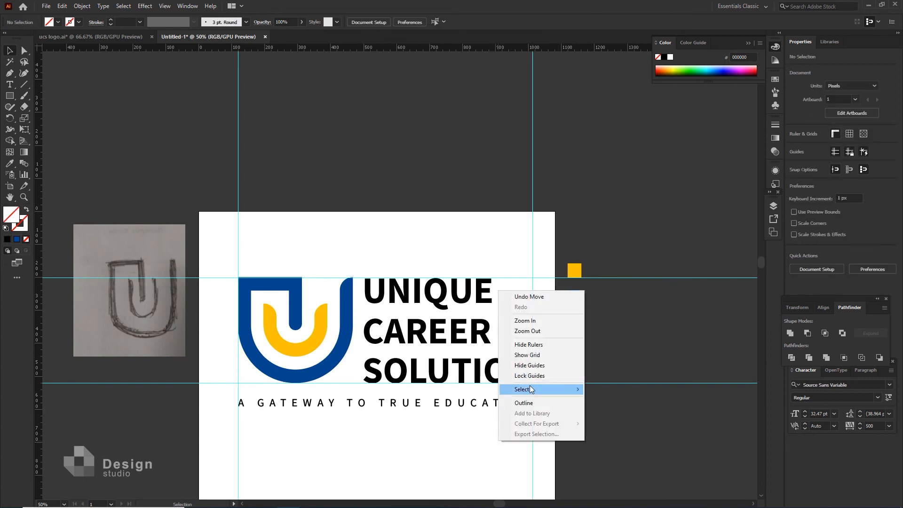
{"action": "left_click", "coordinate": [504, 366]}
Scale the whole grouped logo down to about 385 px wide.
{"action": "scroll", "coordinate": [375, 443], "scroll_direction": "down", "scroll_amount": 1}
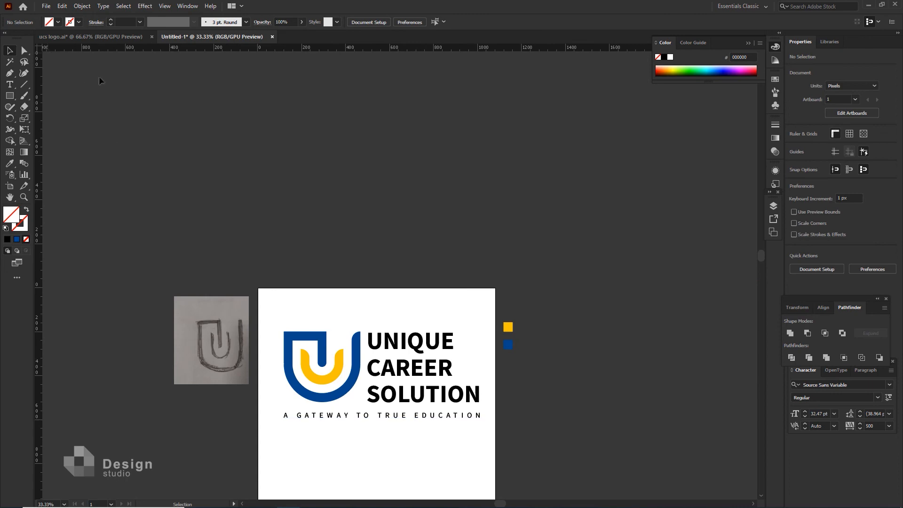
{"action": "scroll", "coordinate": [389, 377], "scroll_direction": "down", "scroll_amount": 1}
{"action": "scroll", "coordinate": [389, 376], "scroll_direction": "up", "scroll_amount": 1}
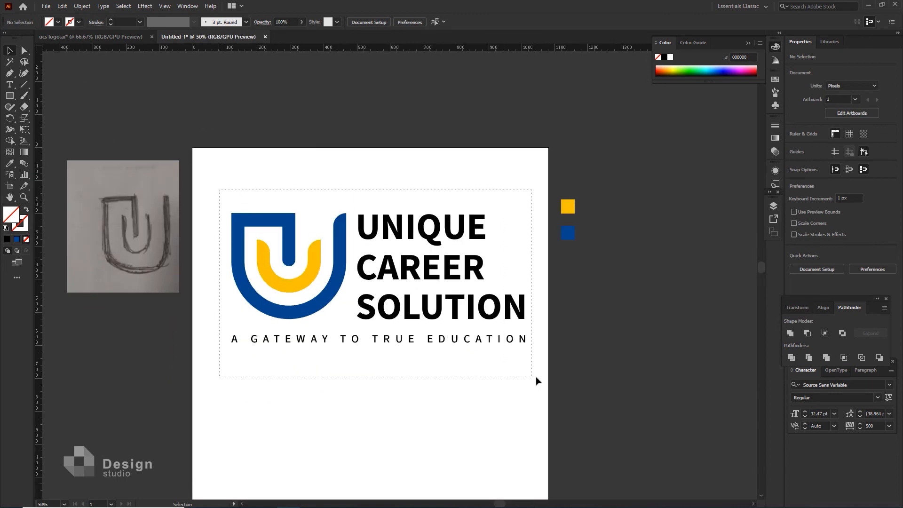
{"action": "left_click", "coordinate": [534, 359]}
{"action": "left_click_drag", "start_coordinate": [538, 346], "coordinate": [412, 306]}
{"action": "scroll", "coordinate": [436, 306], "scroll_direction": "down", "scroll_amount": 1}
Center the logo group horizontally and vertically on the artboard.
{"action": "key", "text": "a"}
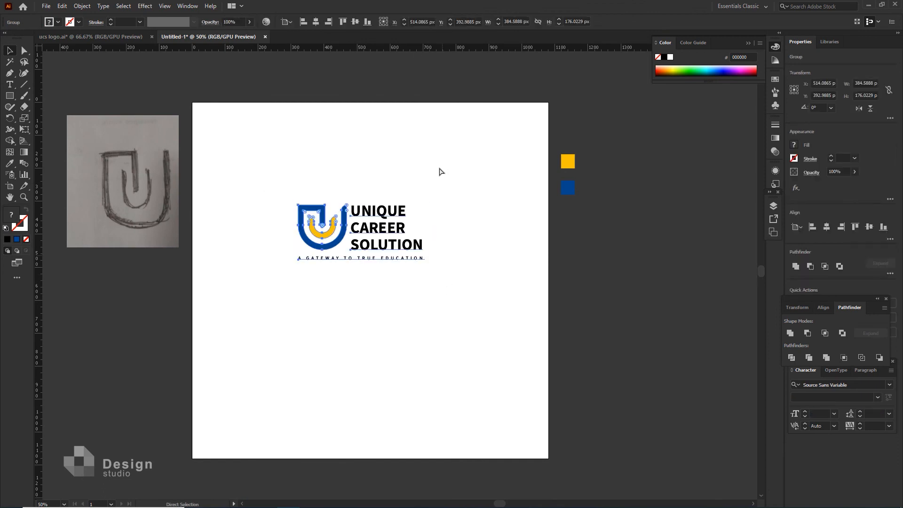
{"action": "left_click", "coordinate": [315, 21]}
{"action": "left_click", "coordinate": [355, 22]}
{"action": "key", "text": "ctrl+shift+a"}
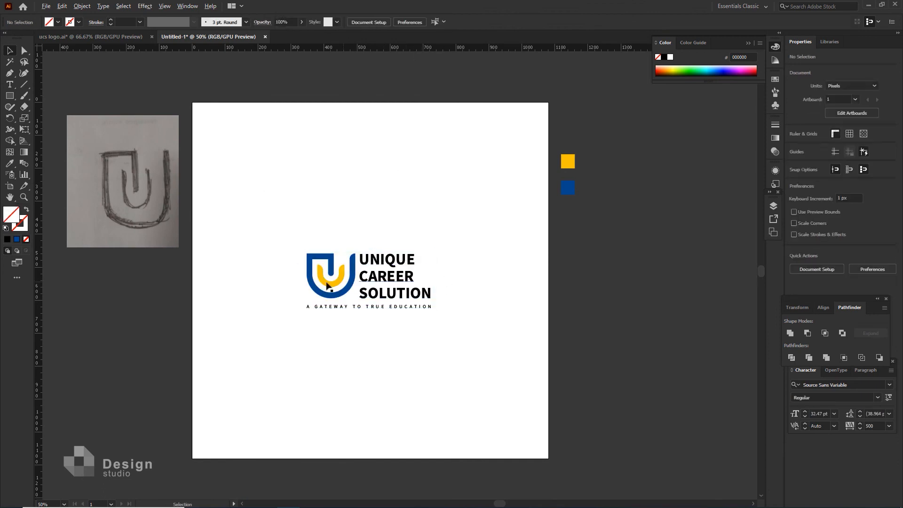
Enlarge the logo from its center to about 470 px wide and shift it slightly upward.
{"action": "scroll", "coordinate": [319, 279], "scroll_direction": "up", "scroll_amount": 2}
{"action": "scroll", "coordinate": [319, 278], "scroll_direction": "down", "scroll_amount": 2}
{"action": "left_click", "coordinate": [423, 282]}
{"action": "left_click_drag", "start_coordinate": [423, 283], "coordinate": [409, 301]}
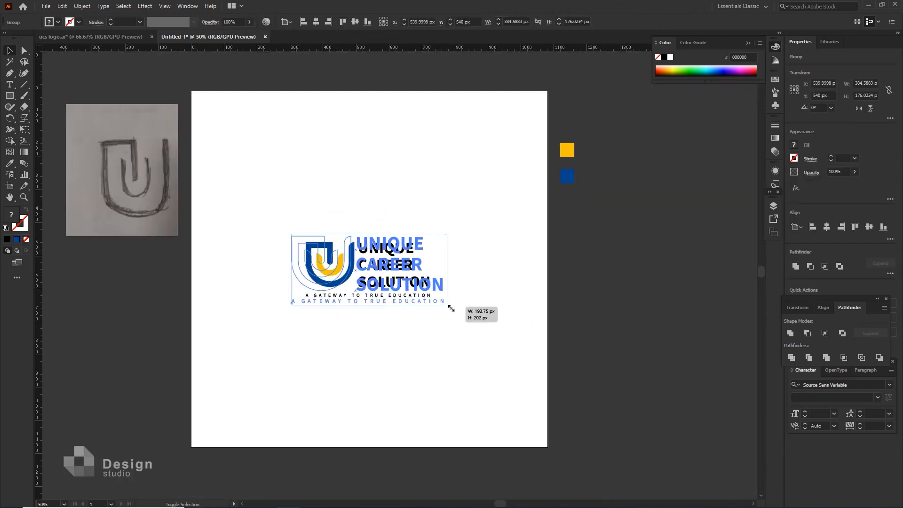
{"action": "key", "text": "ctrl+z"}
{"action": "left_click", "coordinate": [474, 318]}
{"action": "left_click_drag", "start_coordinate": [478, 301], "coordinate": [477, 295]}
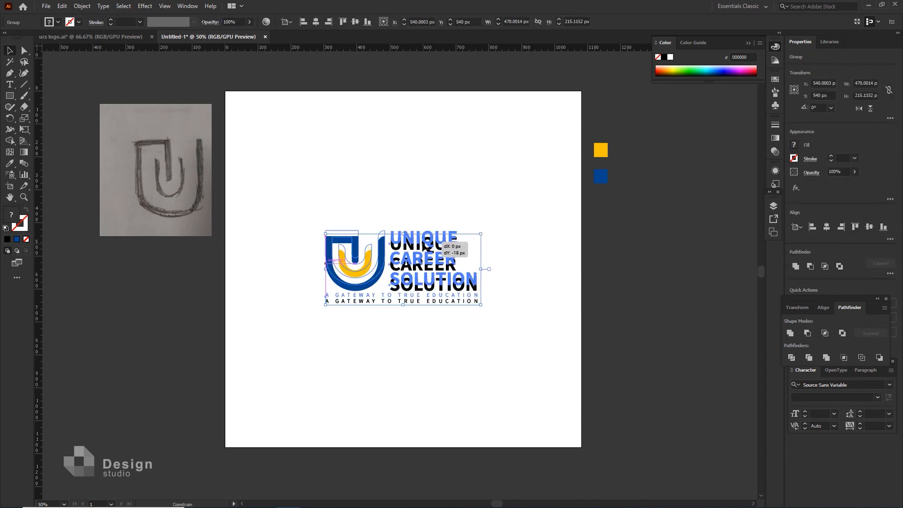
{"action": "left_click", "coordinate": [499, 284]}
{"action": "scroll", "coordinate": [487, 296], "scroll_direction": "up", "scroll_amount": 2}
{"action": "scroll", "coordinate": [497, 306], "scroll_direction": "left", "scroll_amount": 3}
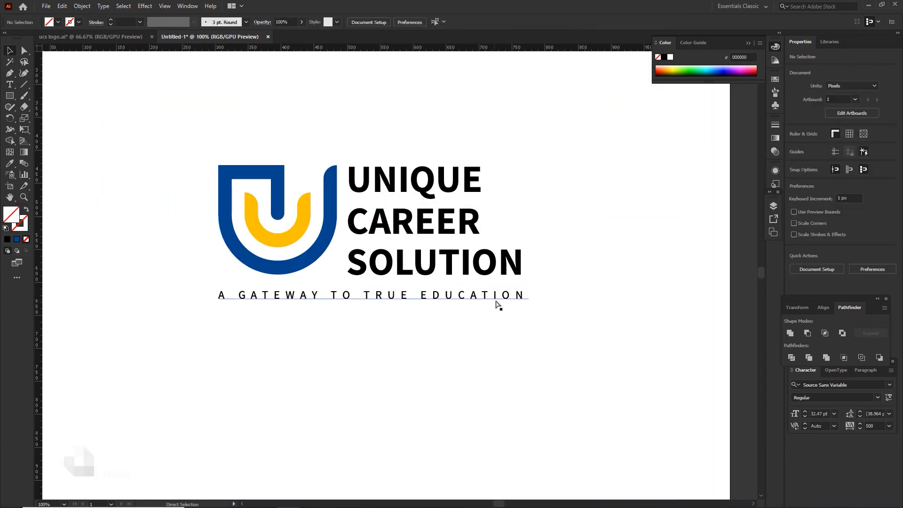
{"action": "scroll", "coordinate": [489, 310], "scroll_direction": "up", "scroll_amount": 1}
{"action": "scroll", "coordinate": [490, 311], "scroll_direction": "down", "scroll_amount": 1}
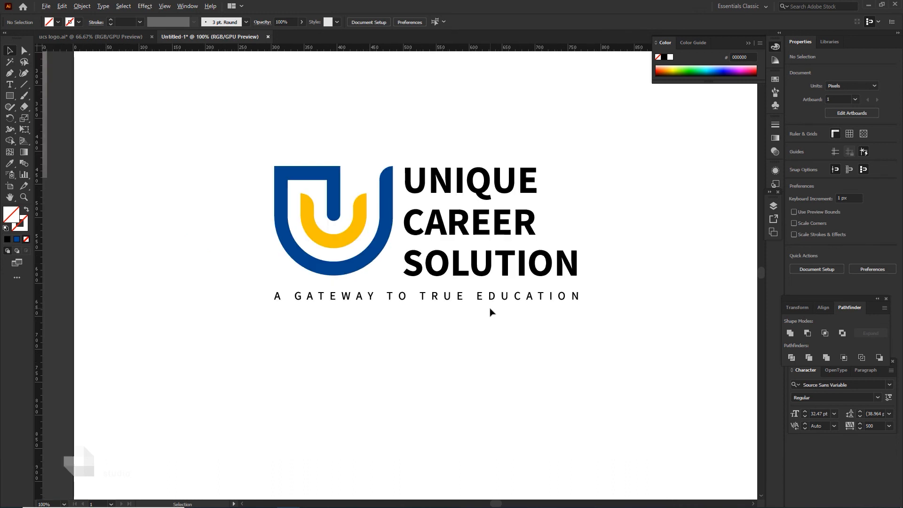